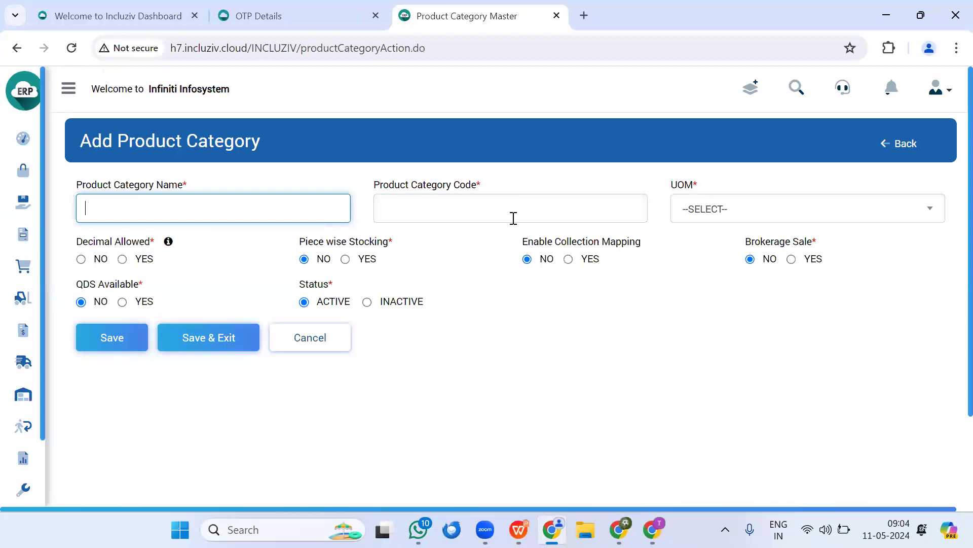
Examine the UOM choices and the Decimal Allowed, Piece wise Stocking and QDS Available options for a new product category
click(717, 210)
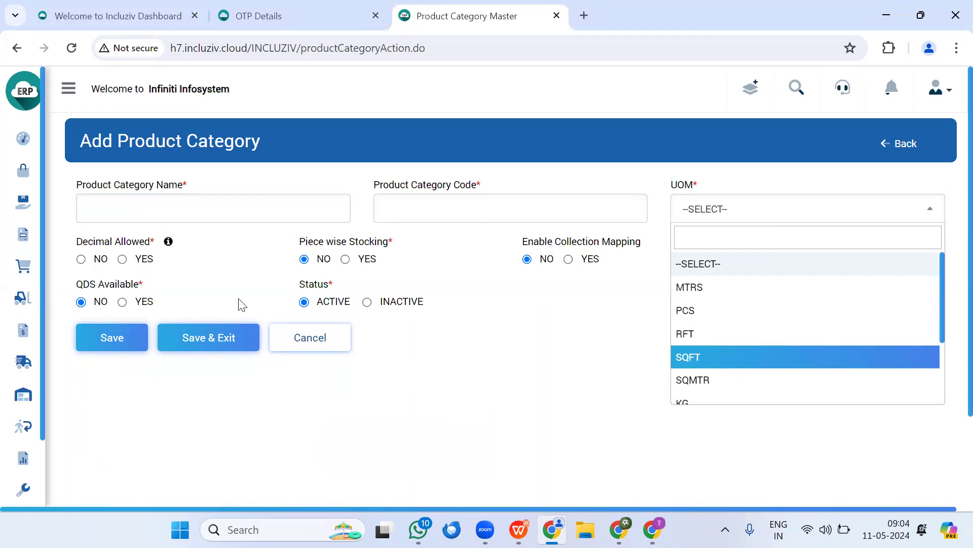
click(203, 282)
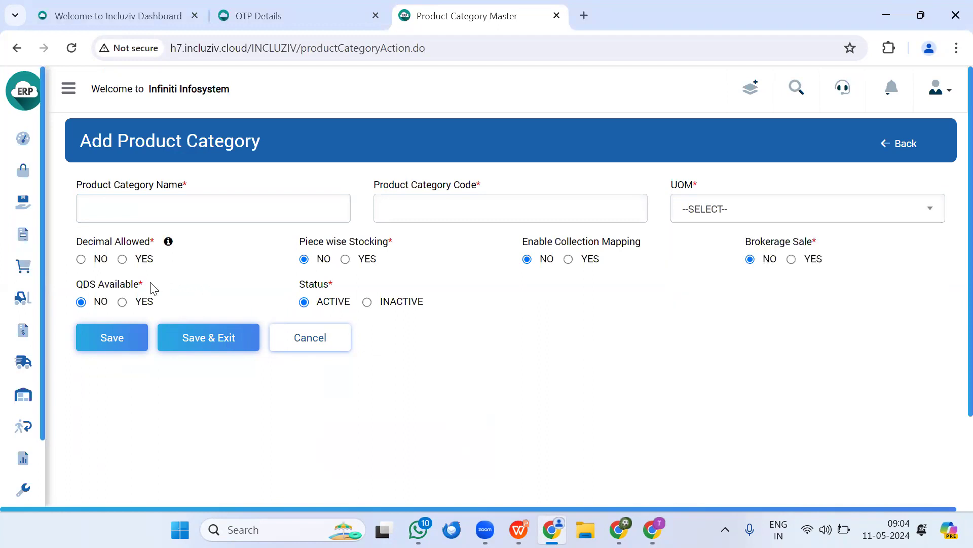
click(122, 259)
click(345, 262)
click(122, 302)
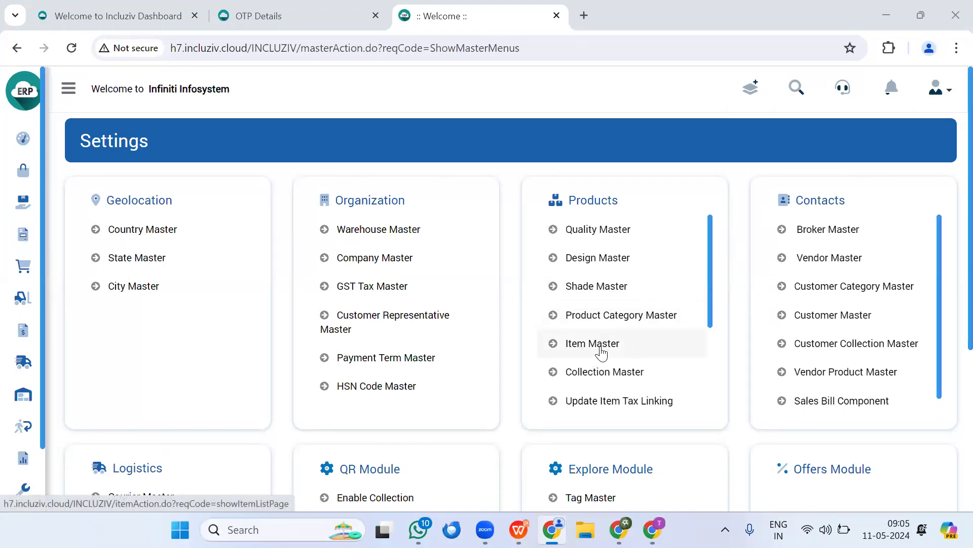
Open the Upload Items page through the Upload Link in the Utility section
mouse_move(31, 365)
scroll(61, 354, down, 2)
click(74, 419)
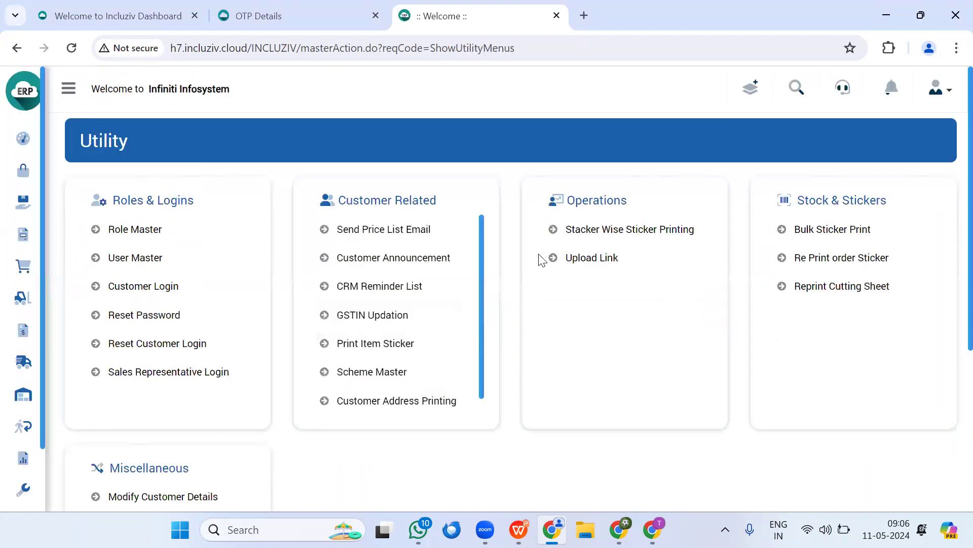
click(570, 257)
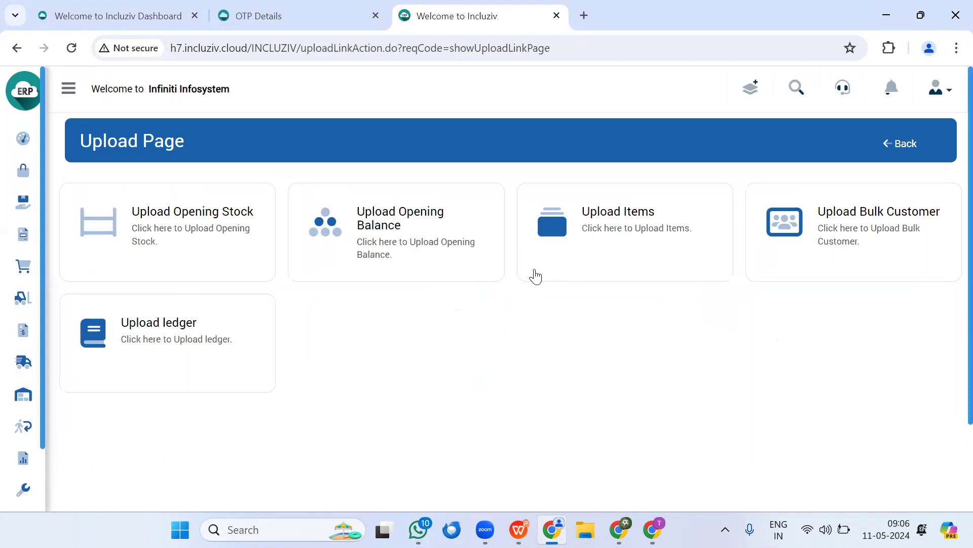
click(599, 230)
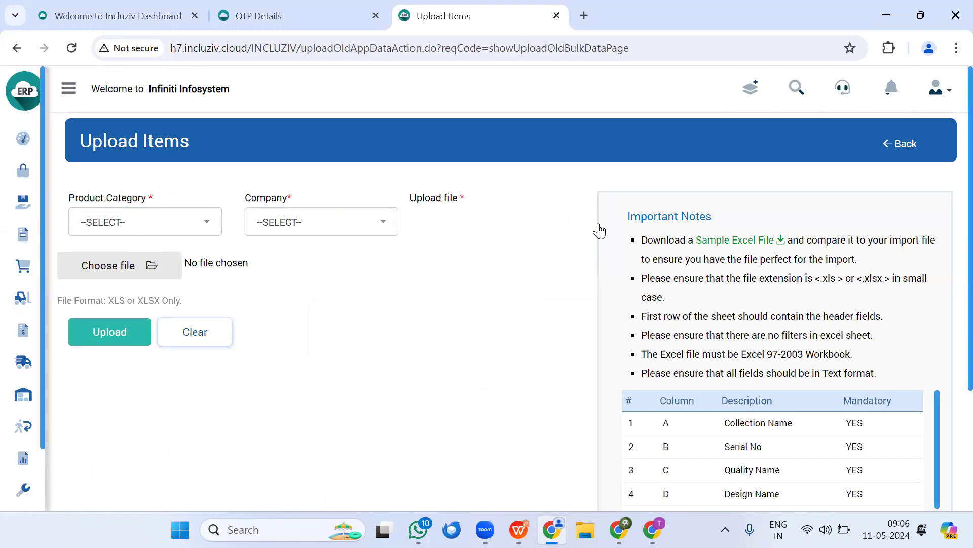
Check the available product categories, then download the sample Excel file for item uploads and keep it
click(162, 232)
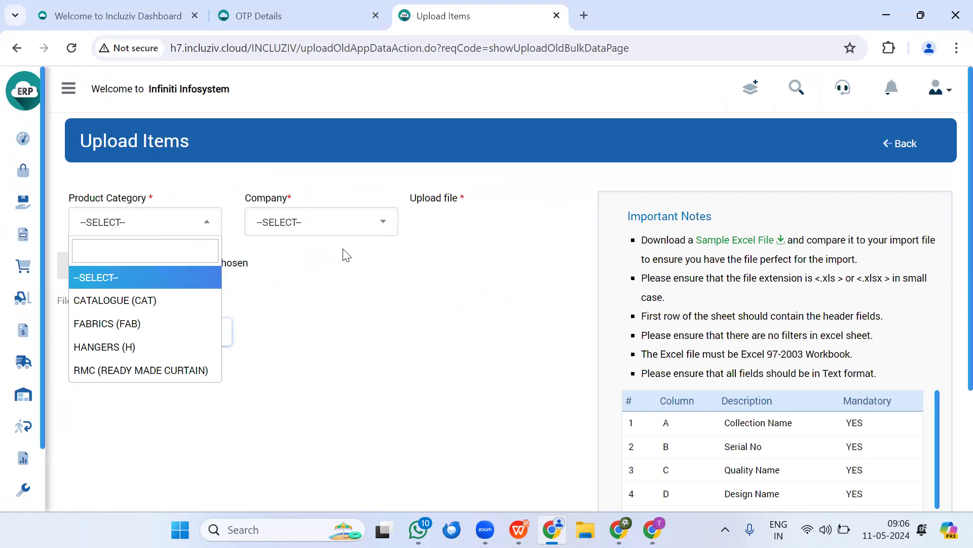
click(449, 311)
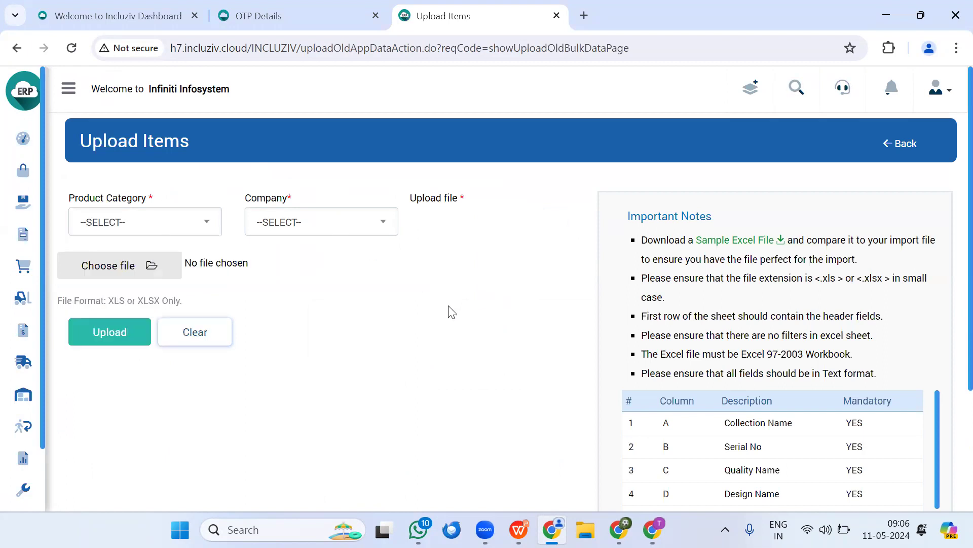
click(720, 245)
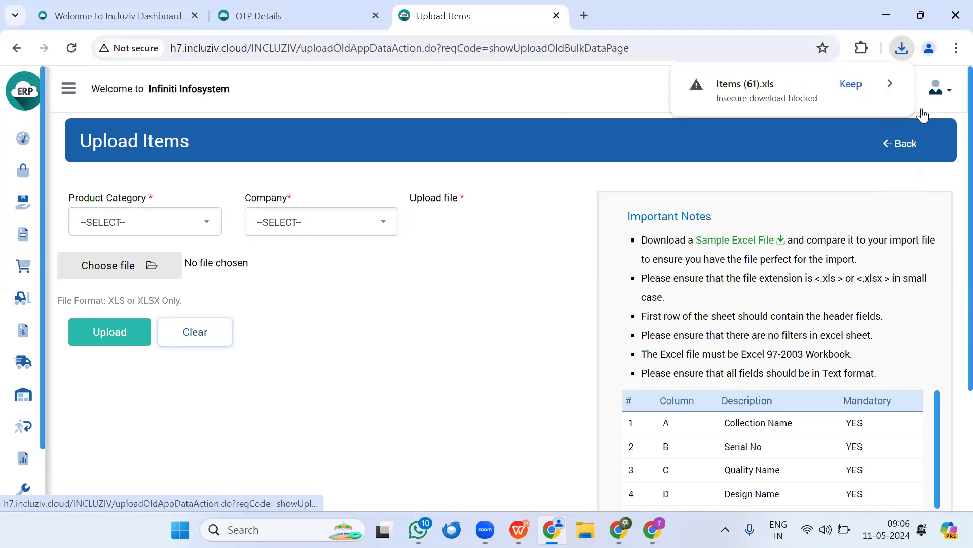
click(841, 83)
Review which upload columns are mandatory and open the downloaded Items (61).xls file
scroll(680, 256, down, 3)
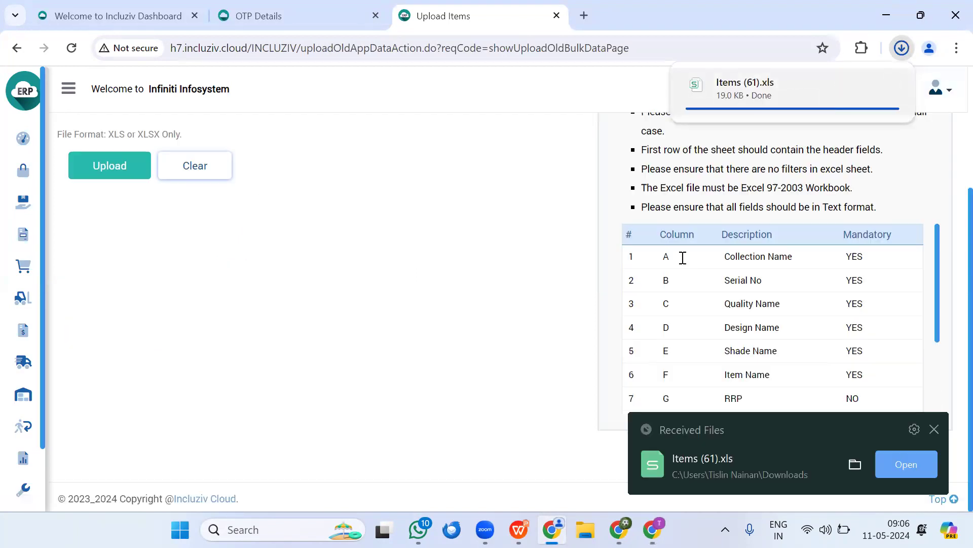
scroll(696, 274, up, 3)
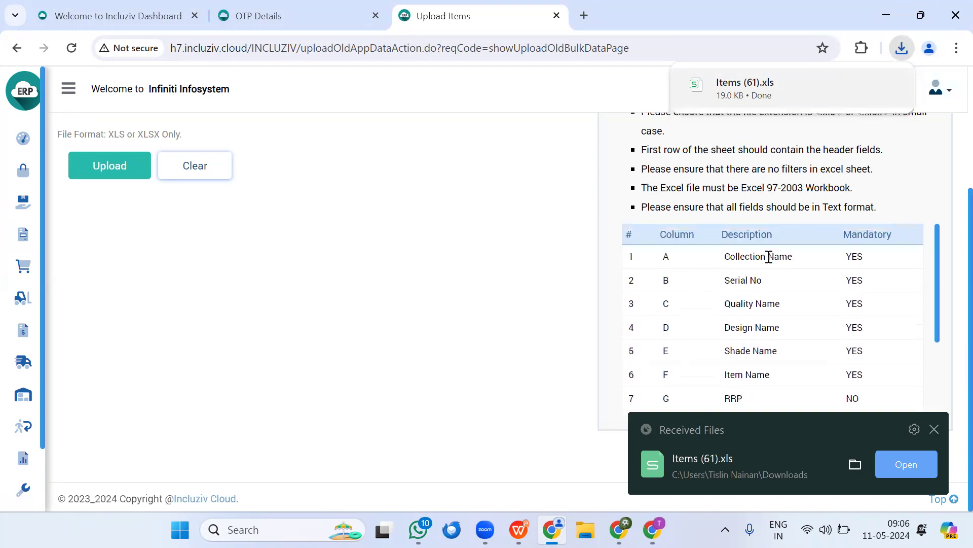
scroll(858, 326, down, 2)
drag(846, 325, 867, 369)
scroll(848, 365, down, 1)
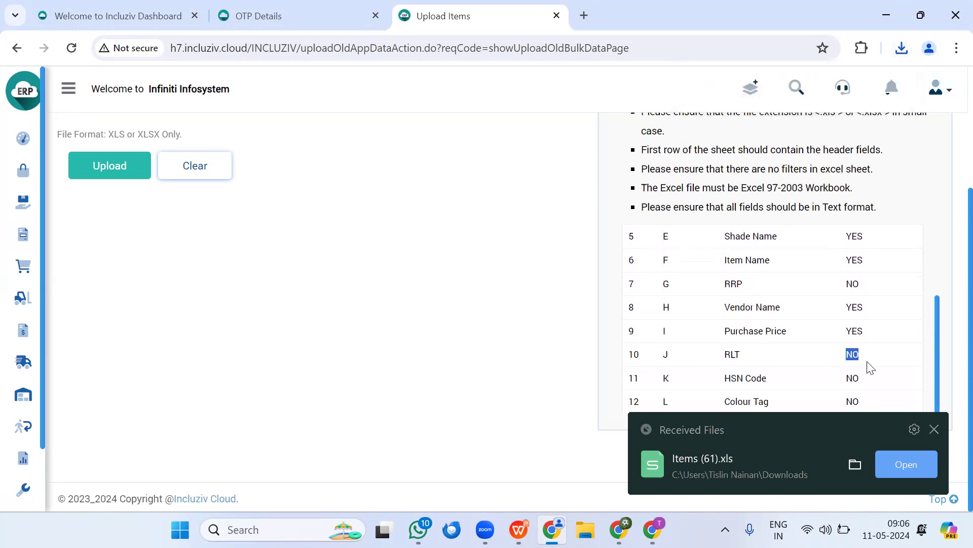
click(906, 464)
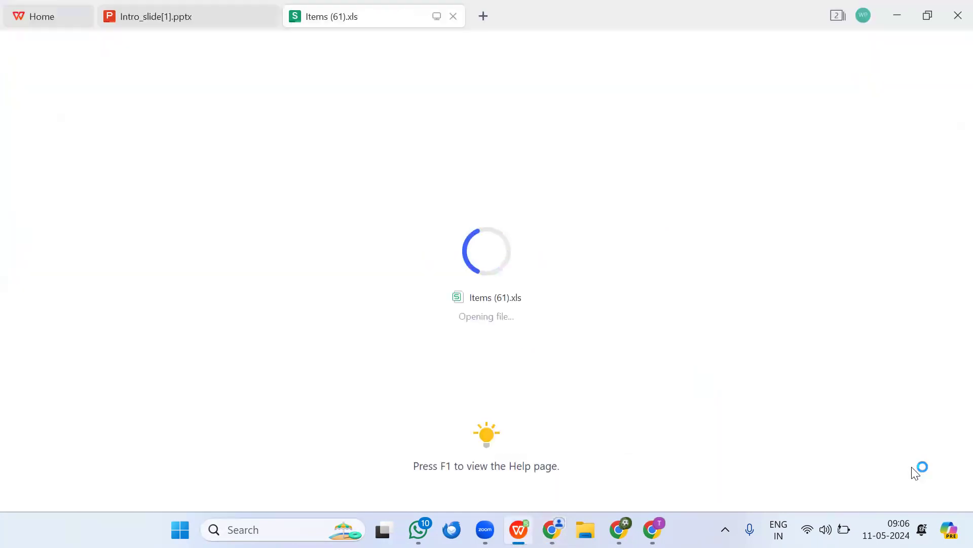
Examine the item template's header columns one by one, from COLLECTION_NAME to ITEM_NAME
click(429, 292)
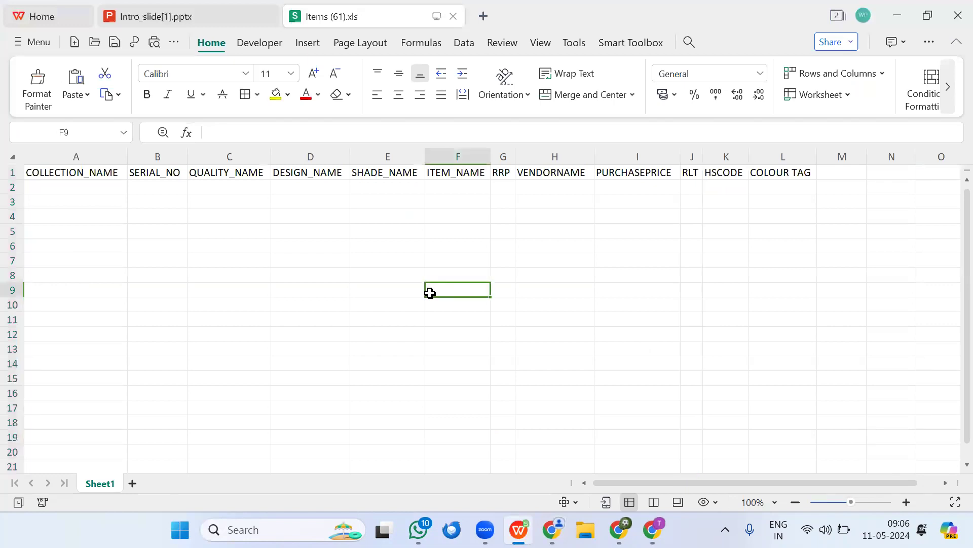
key(Left)
key(Home)
key(Up)
key(Up)
key(Up)
key(Up)
key(Up)
key(Up)
key(Up)
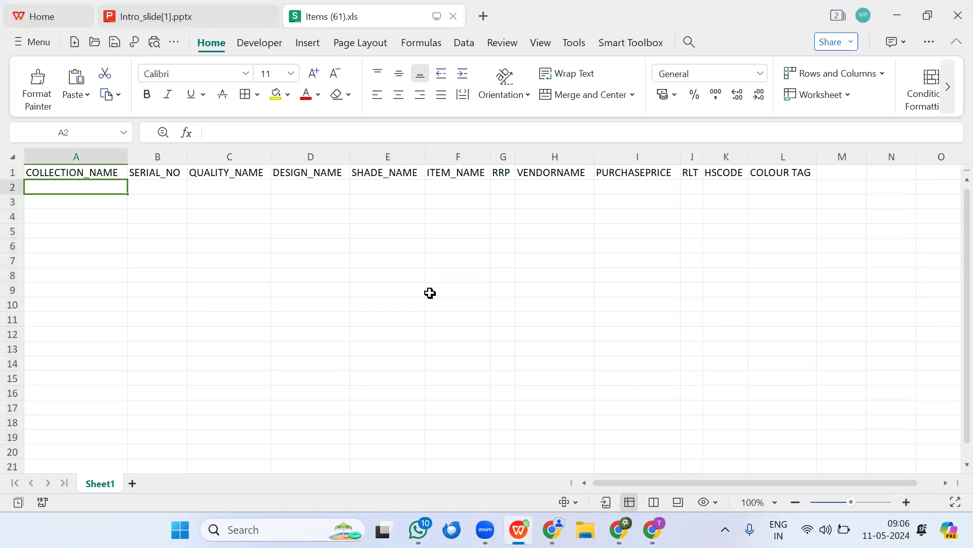
key(Right)
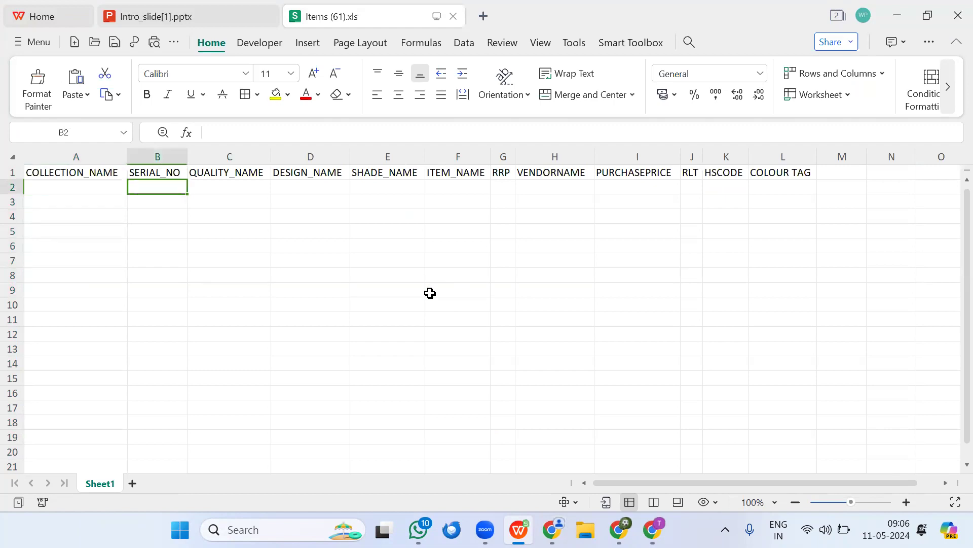
key(Right)
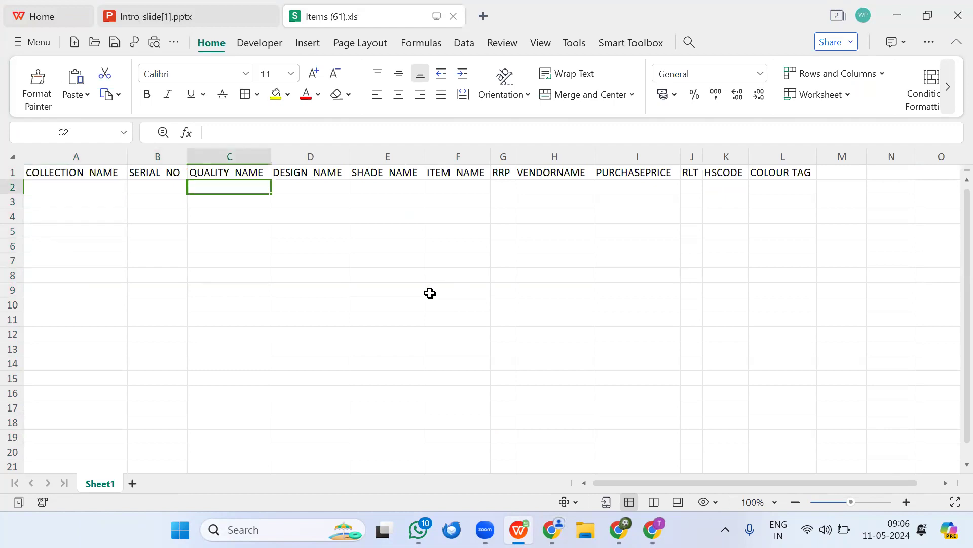
key(Right)
key(Right)
key(Right)
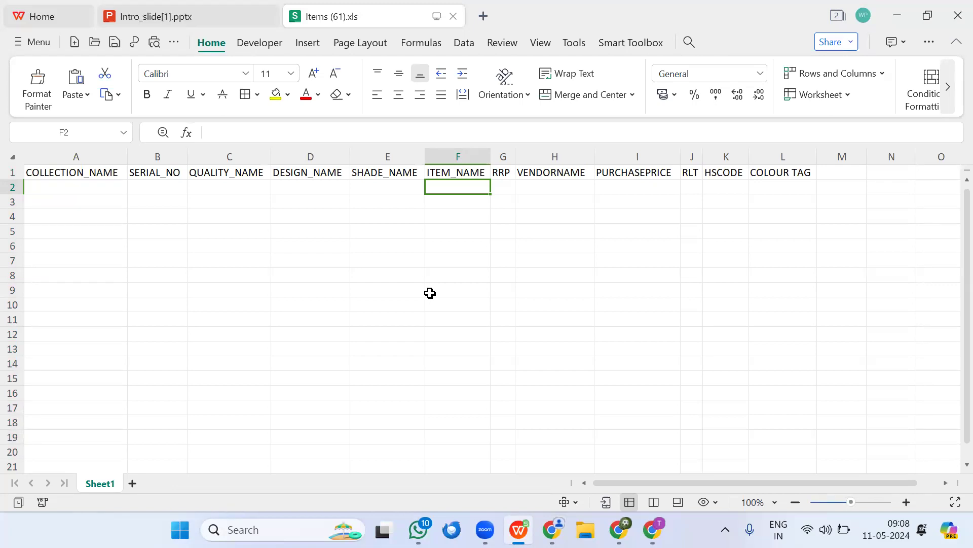
Review the filled item rows of the AMAZE and ZENITH collections from the first row to the last
click(807, 517)
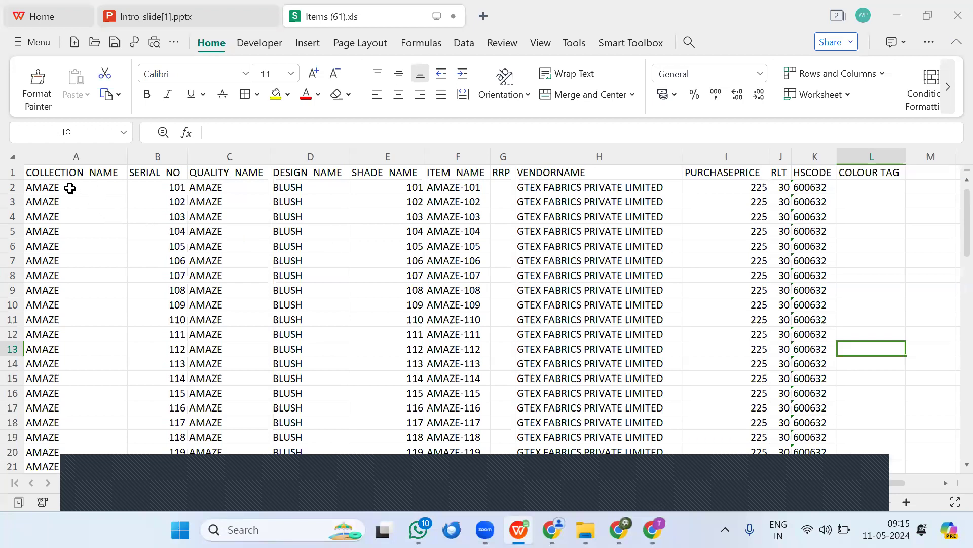
scroll(74, 299, down, 12)
scroll(72, 313, up, 12)
scroll(164, 191, down, 5)
scroll(165, 248, down, 9)
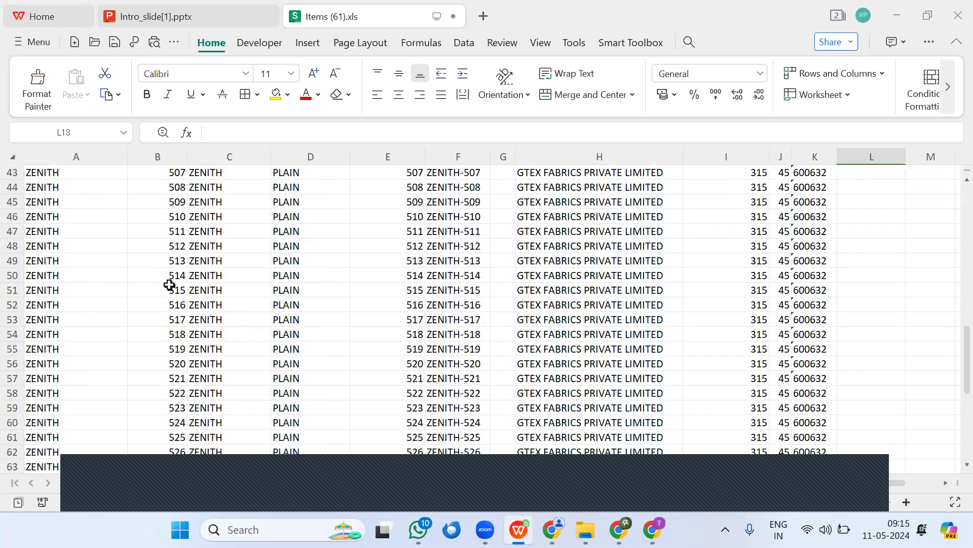
scroll(169, 282, up, 4)
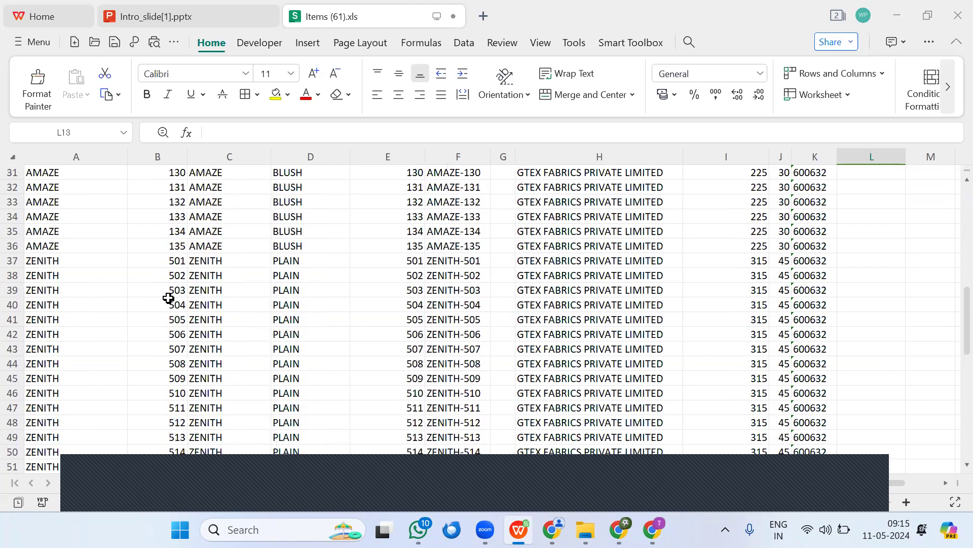
scroll(168, 300, down, 2)
scroll(168, 302, up, 2)
scroll(170, 303, down, 16)
scroll(169, 303, up, 20)
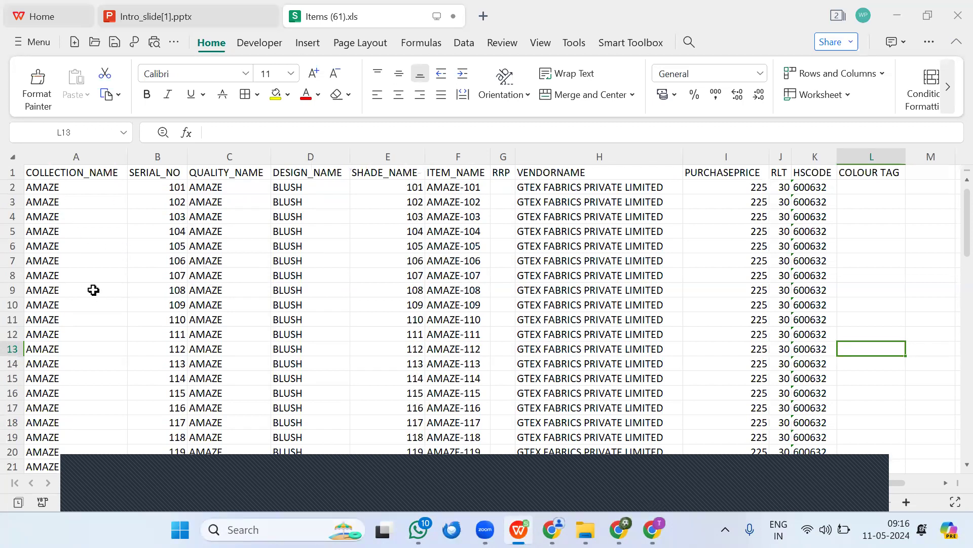
Copy the quality, design, shade and item name of AMAZE-107 (C8:F8) into row 78, starting at C78
drag(208, 276, 441, 274)
key(ctrl+c)
scroll(415, 314, down, 20)
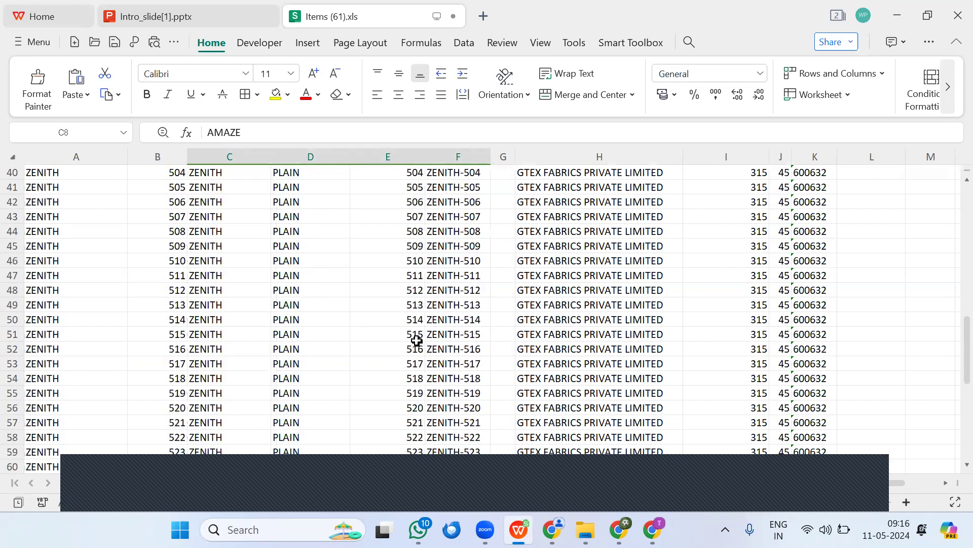
scroll(376, 357, up, 5)
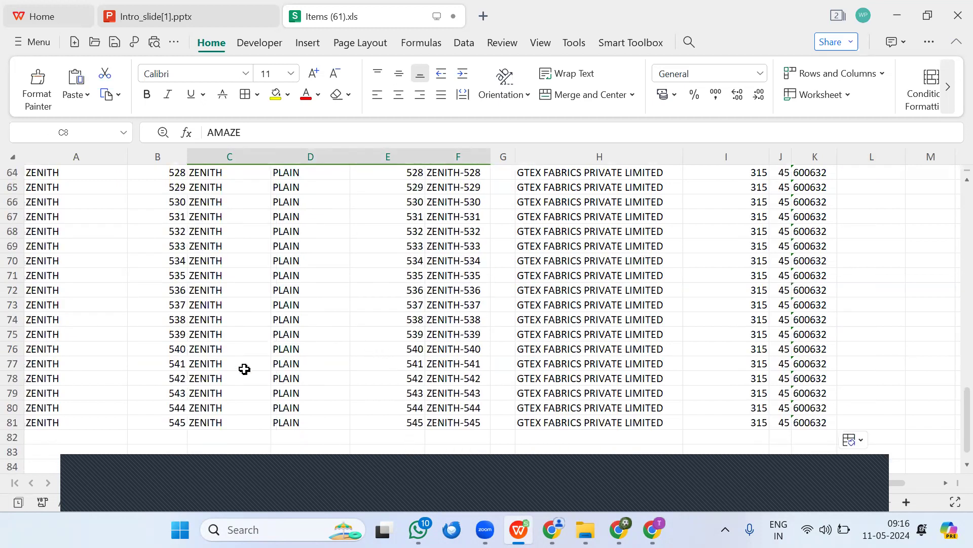
click(206, 376)
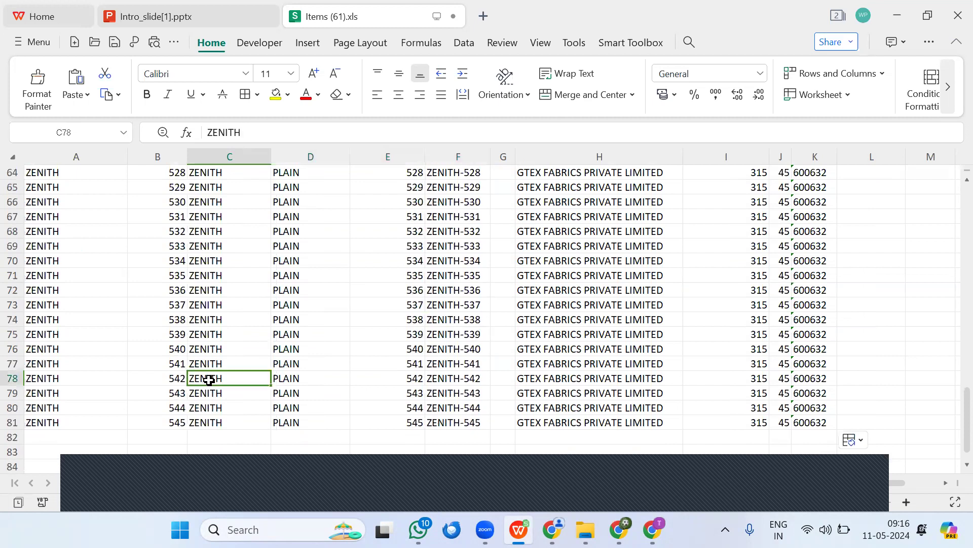
key(ctrl+v)
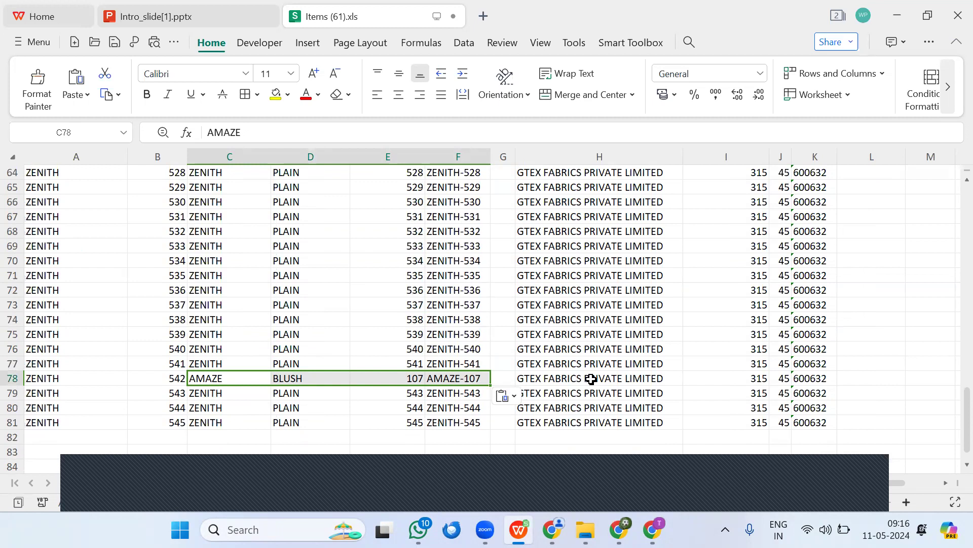
Save the item workbook and switch back to the Upload Items page in Chrome
scroll(798, 389, up, 20)
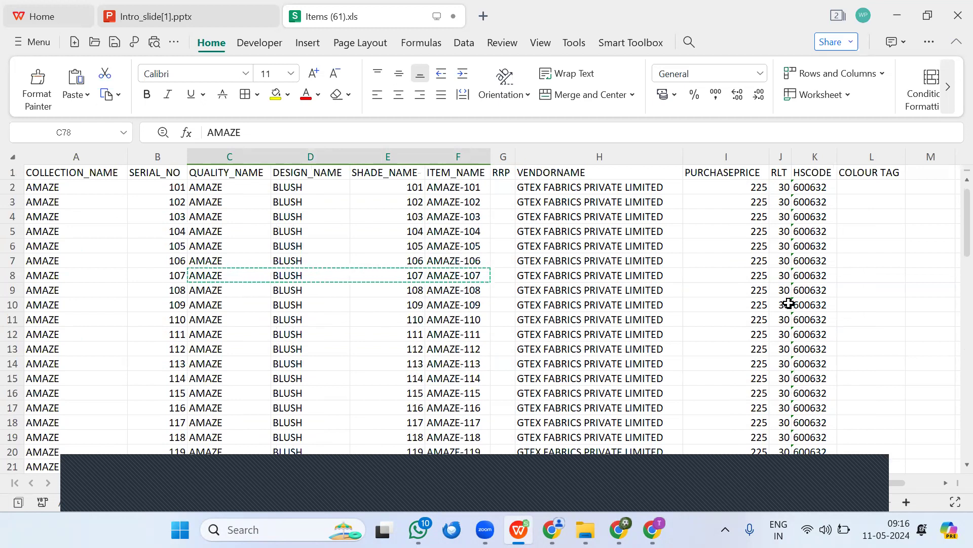
click(115, 43)
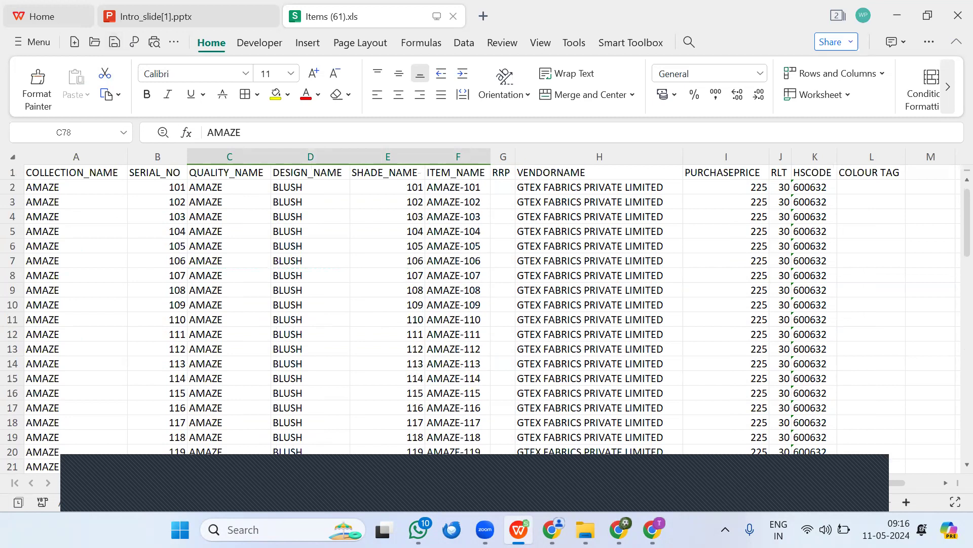
mouse_move(552, 529)
click(520, 477)
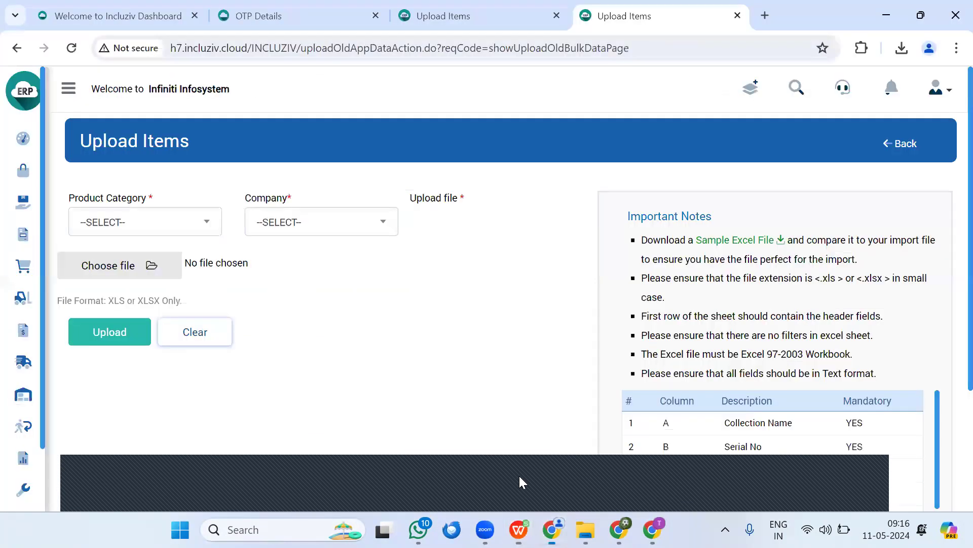
Set the product category to FABRICS (FAB) and the company to CASSA HOME FURNISHING LLP for the item upload
click(152, 223)
click(140, 323)
click(304, 226)
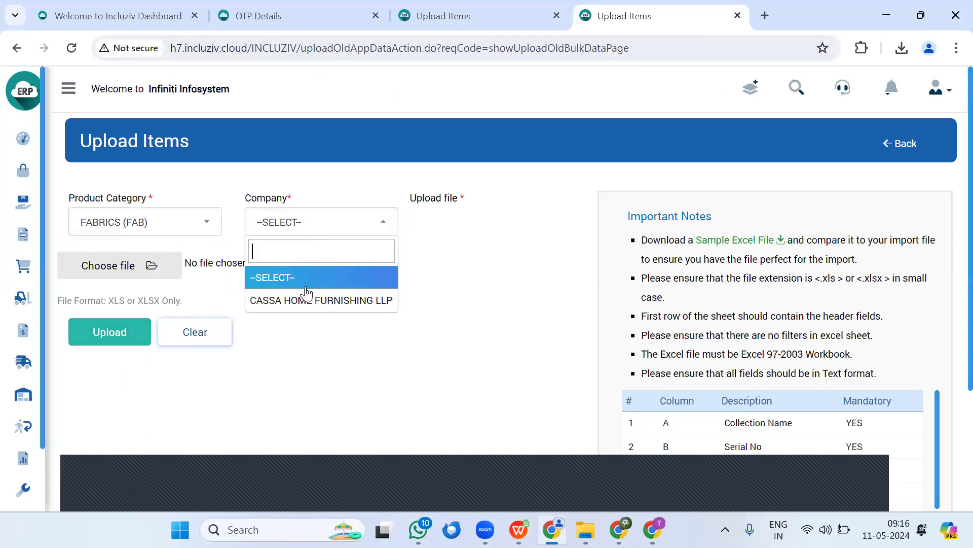
click(307, 299)
Upload the Items (61) file from Downloads and save the imported item records
click(131, 264)
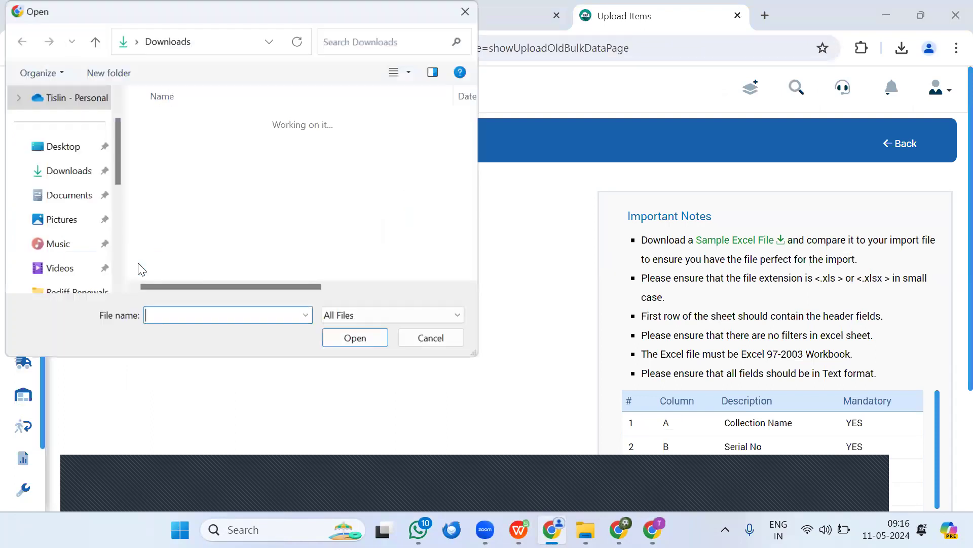
click(208, 141)
click(355, 339)
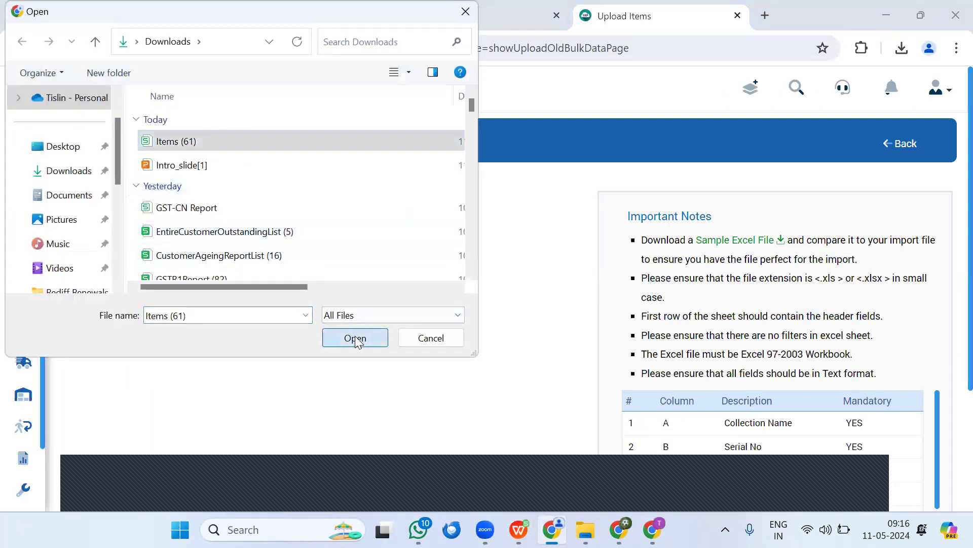
click(109, 330)
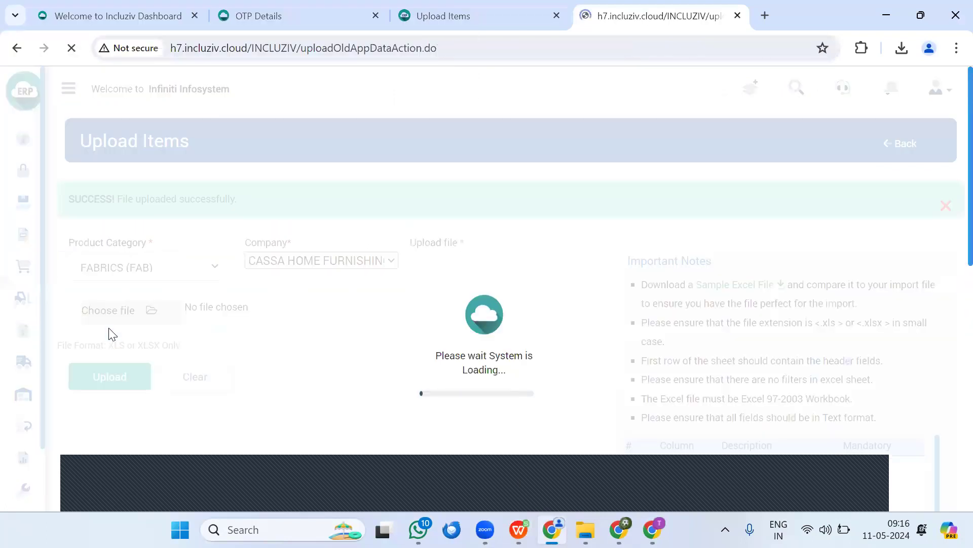
scroll(250, 339, down, 10)
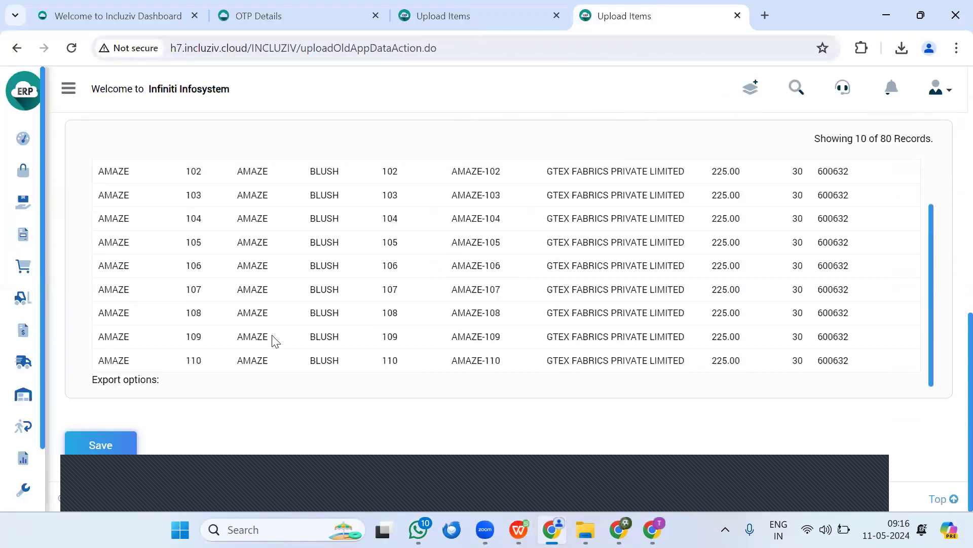
click(100, 446)
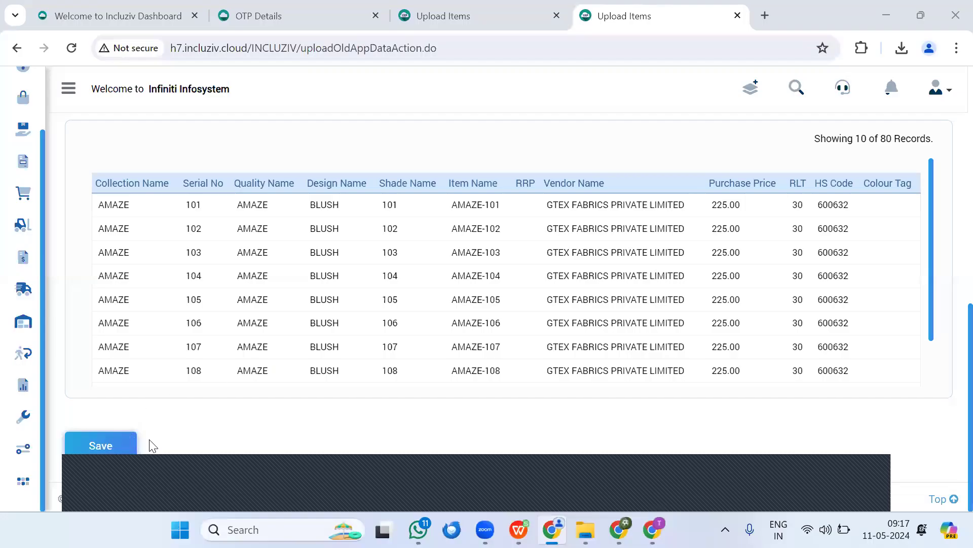
Save the uploaded AMAZE item records and confirm the save
click(99, 446)
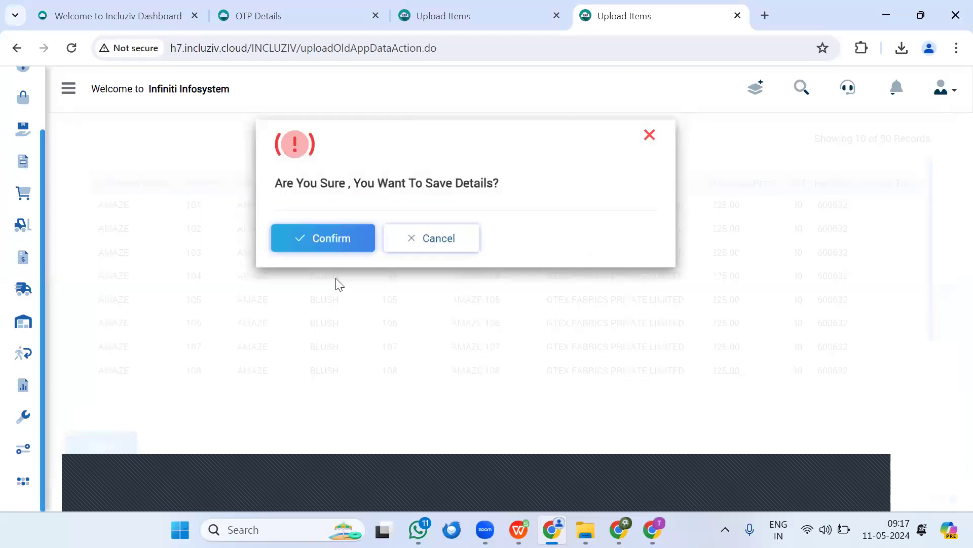
click(331, 243)
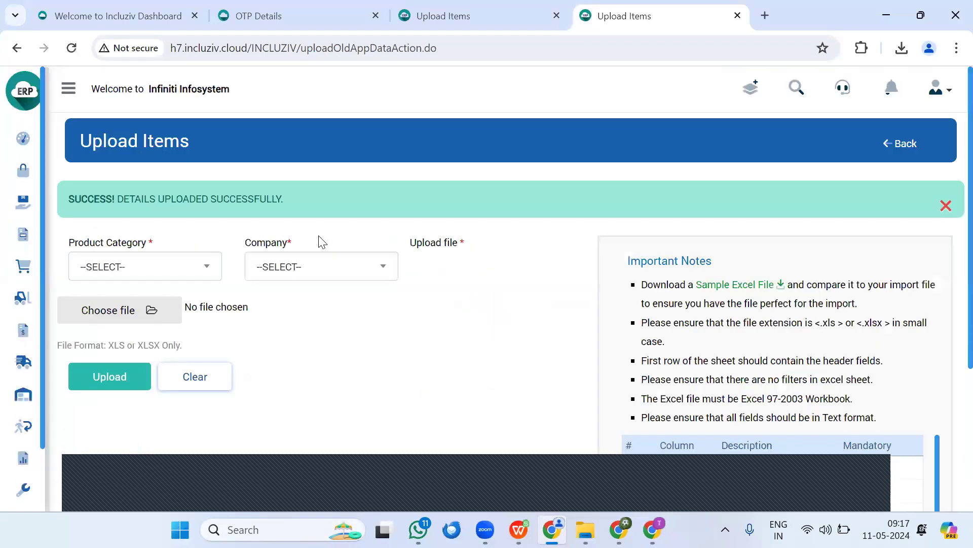
Open the item-wise stock search and select the collection AMAZE (469)
click(751, 87)
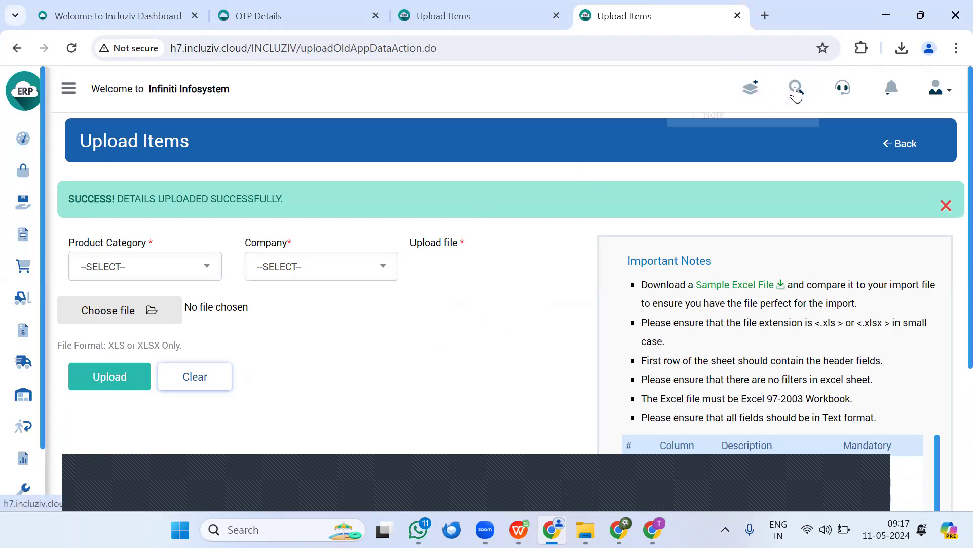
click(746, 151)
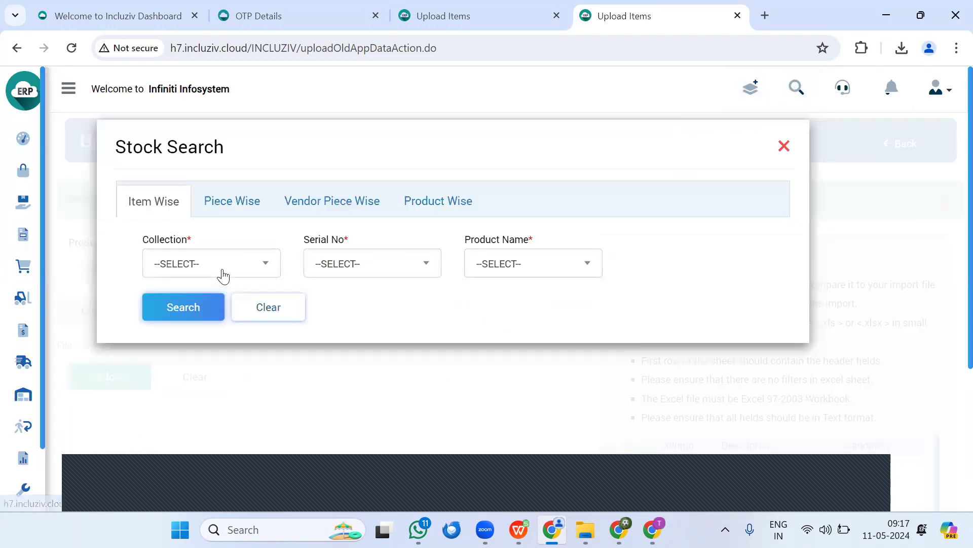
click(222, 269)
text(AMA)
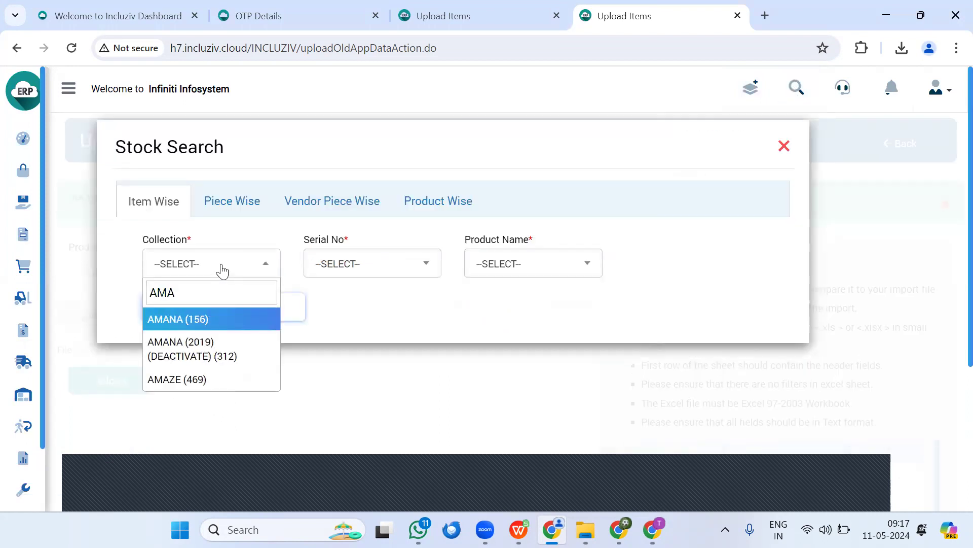
key(Down)
key(Down)
key(Return)
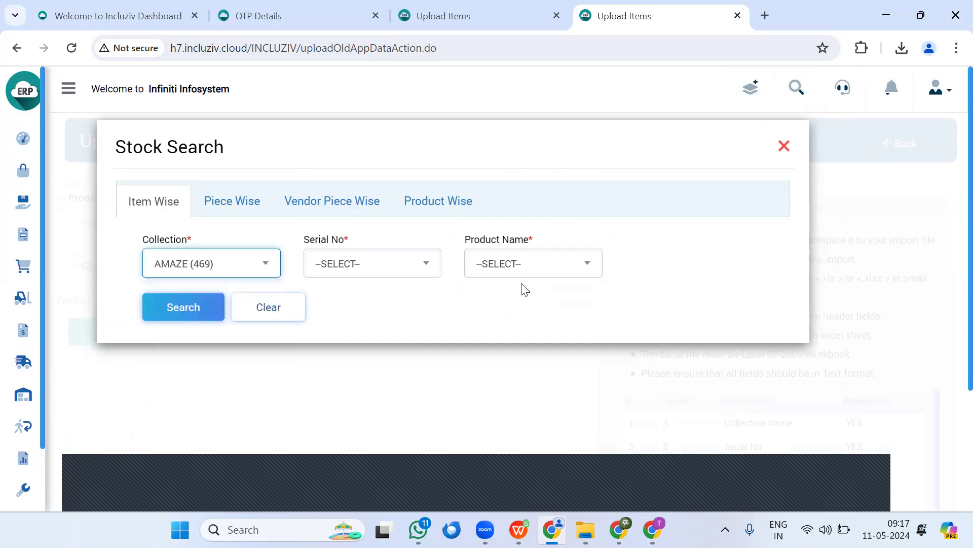
click(398, 267)
scroll(386, 341, down, 4)
scroll(387, 341, down, 6)
click(380, 341)
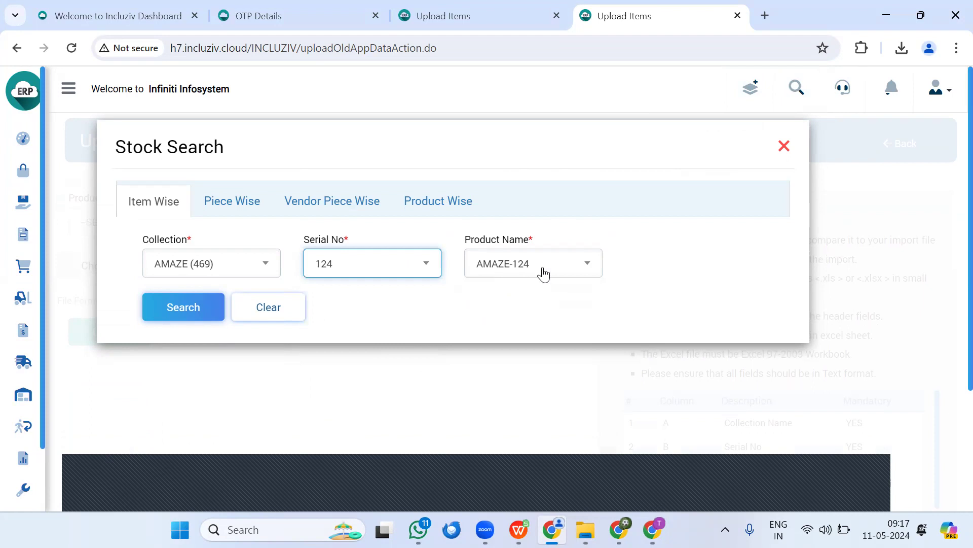
Search the stock for serial number 107 and examine the item's linked collections, including its main and sub entries
click(437, 270)
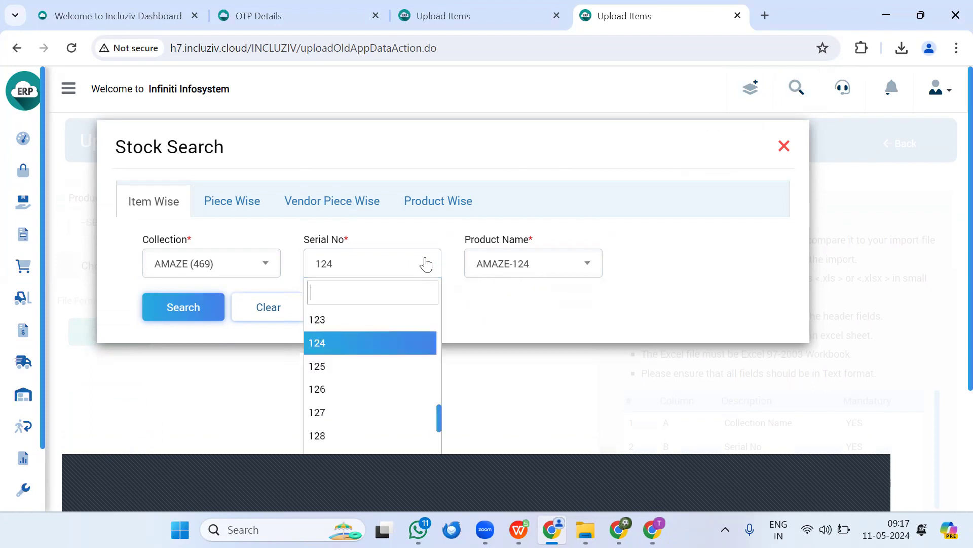
text(107)
key(Return)
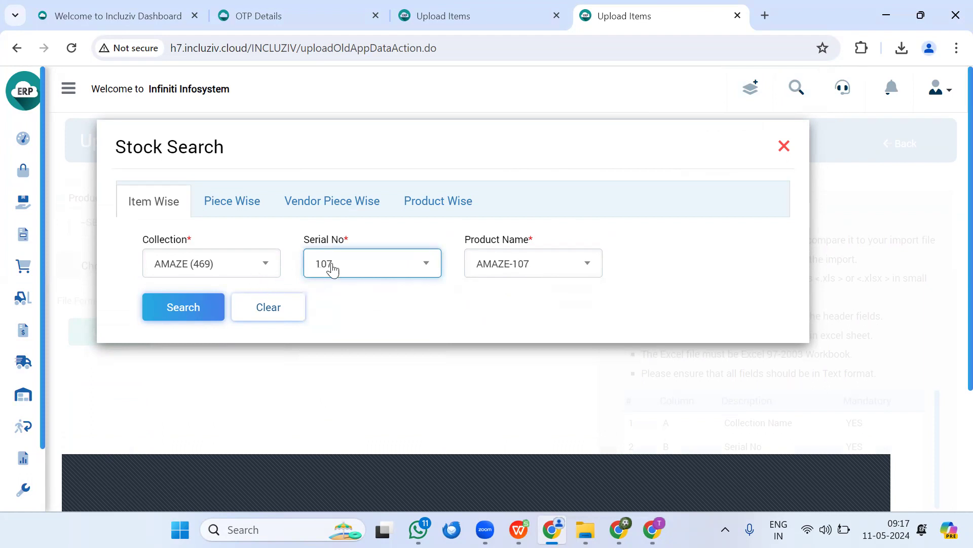
click(169, 317)
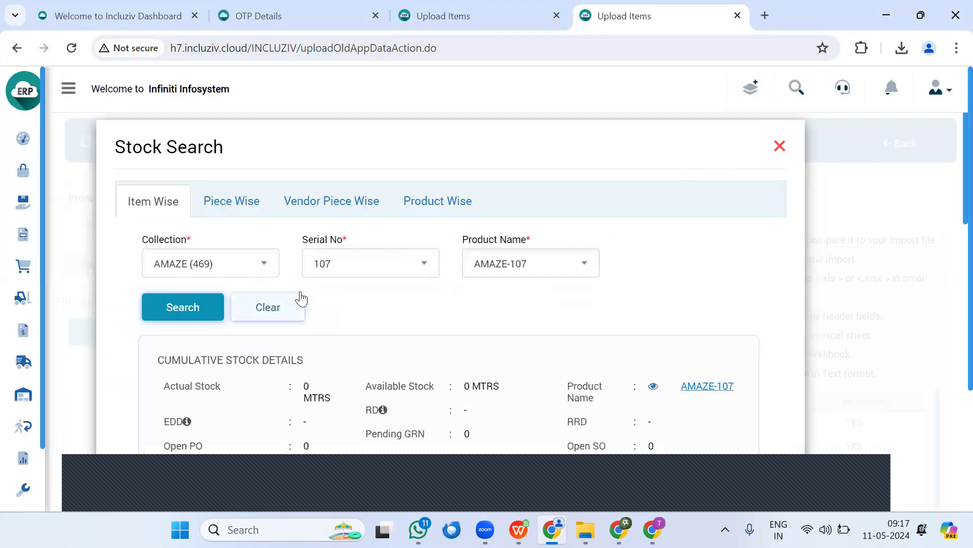
scroll(345, 269, down, 9)
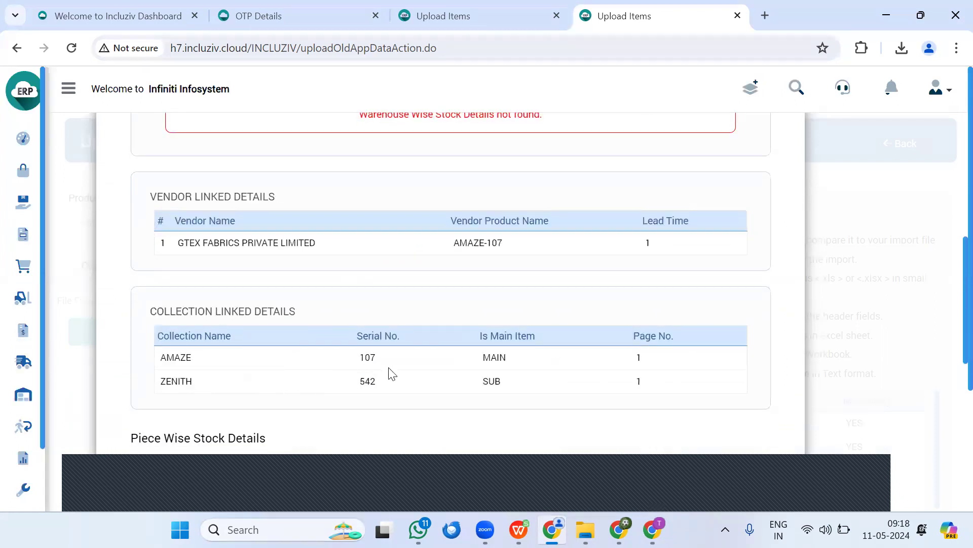
double_click(495, 357)
drag(167, 382, 199, 385)
double_click(364, 382)
Search the stock for collection ZENITH (470) with serial number 542
scroll(365, 307, up, 10)
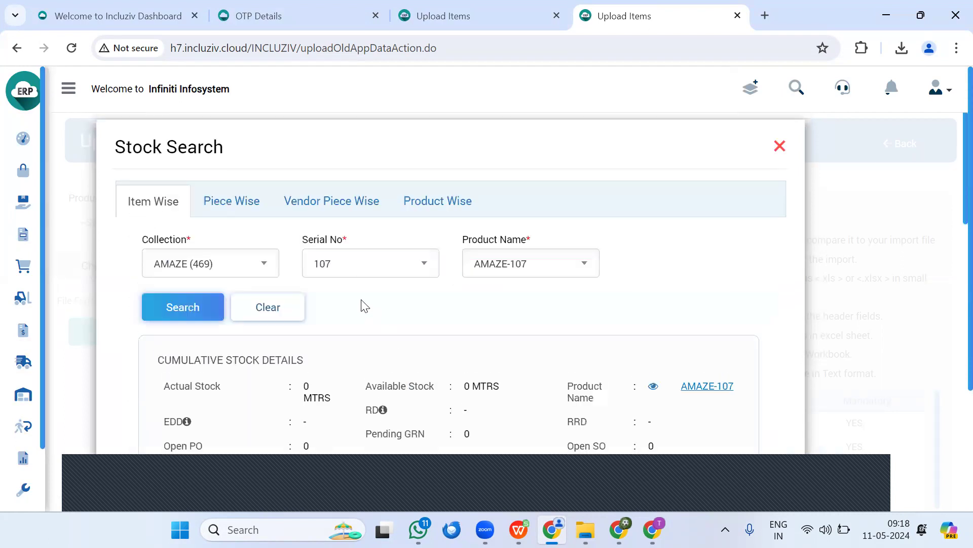
click(216, 276)
text(ZE)
key(Down)
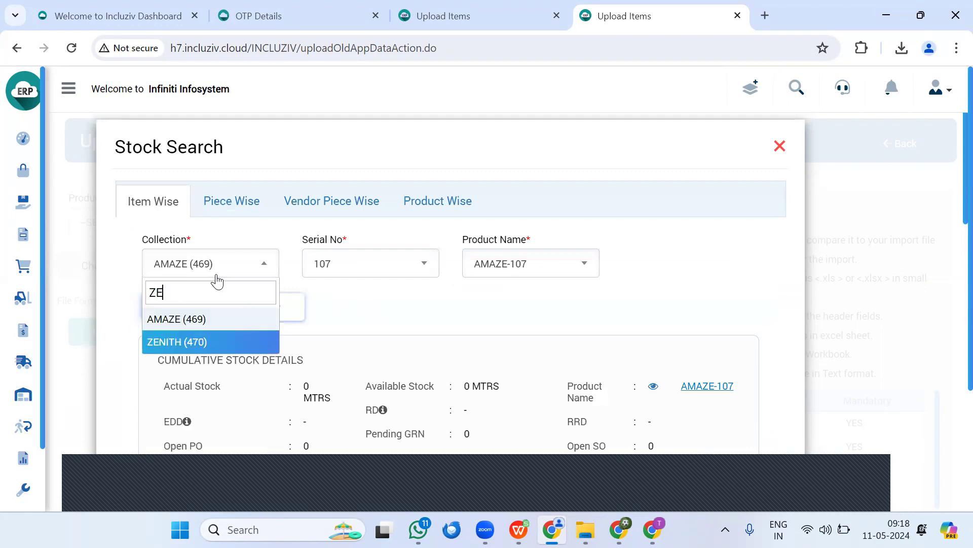
key(Return)
click(386, 274)
text(542)
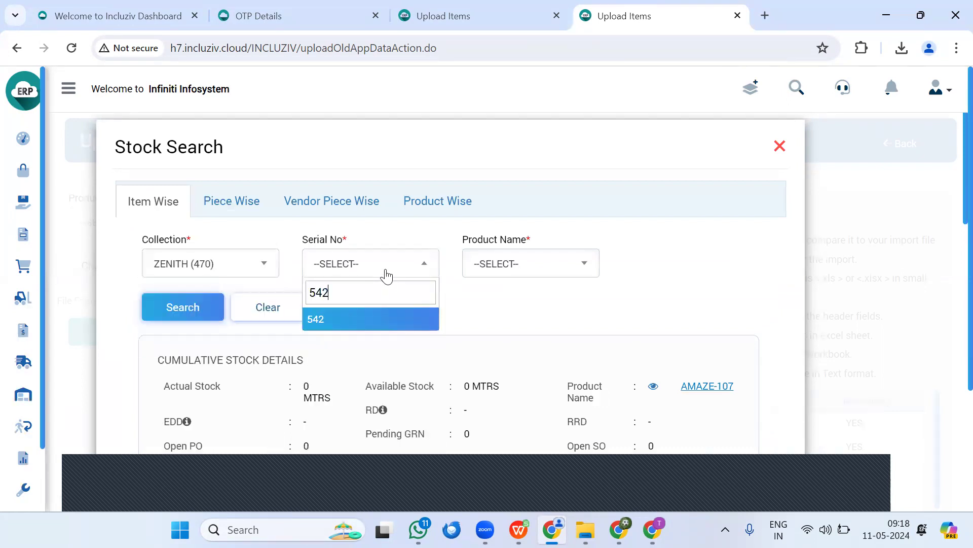
key(Return)
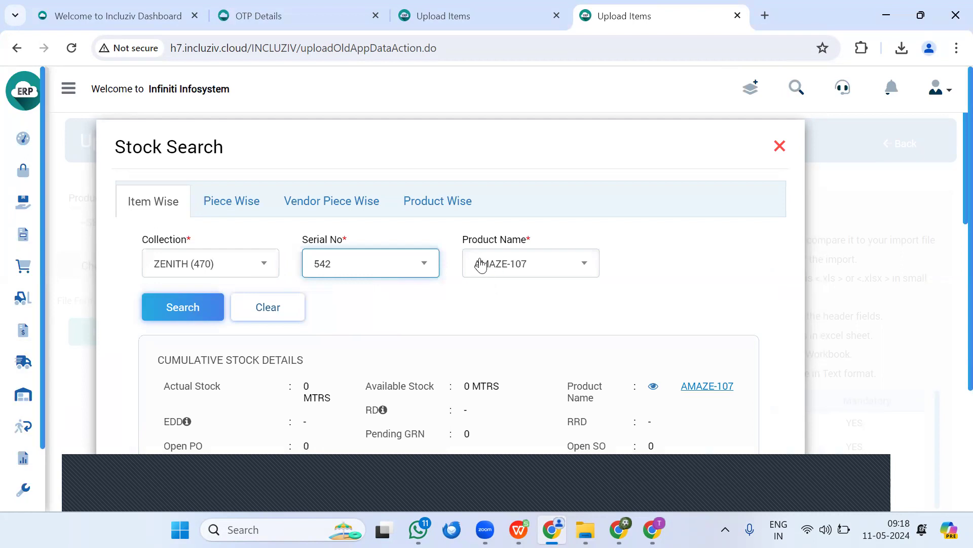
click(190, 307)
Review the collection linked details and vendor linked details in the stock search results
scroll(357, 306, down, 10)
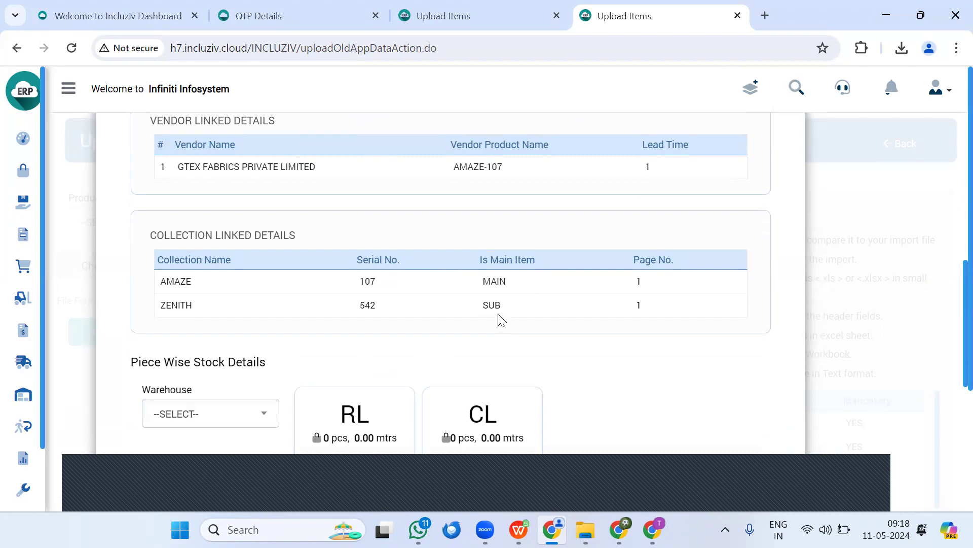
scroll(499, 320, up, 3)
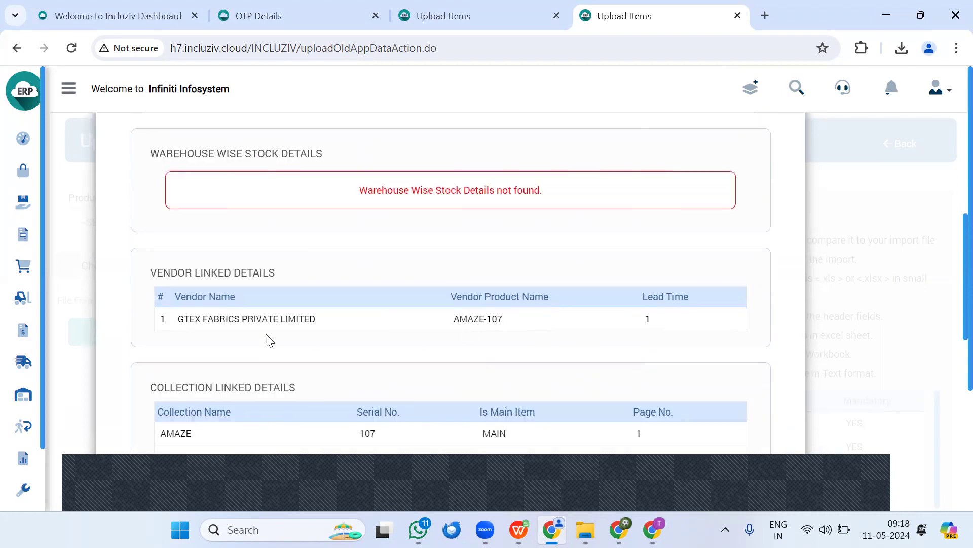
drag(174, 317, 358, 306)
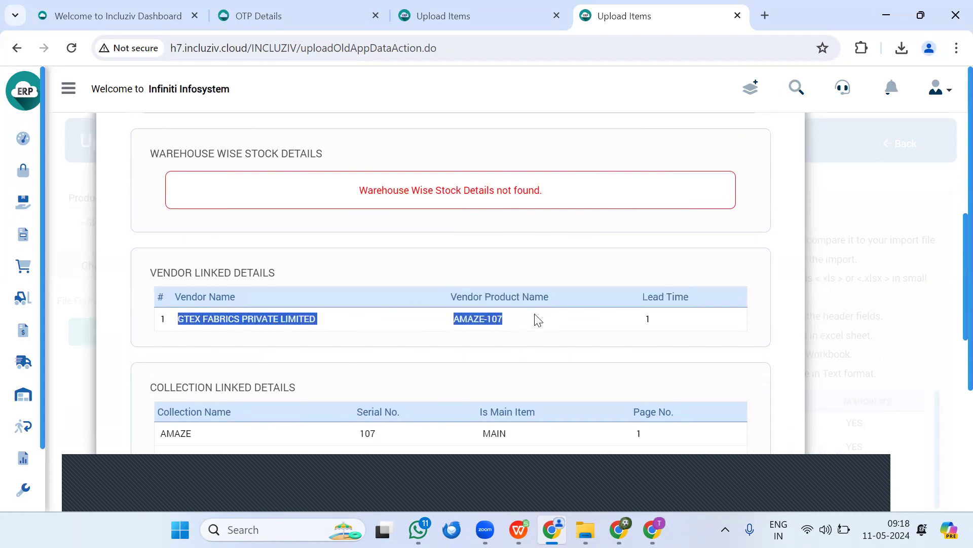
scroll(532, 332, up, 3)
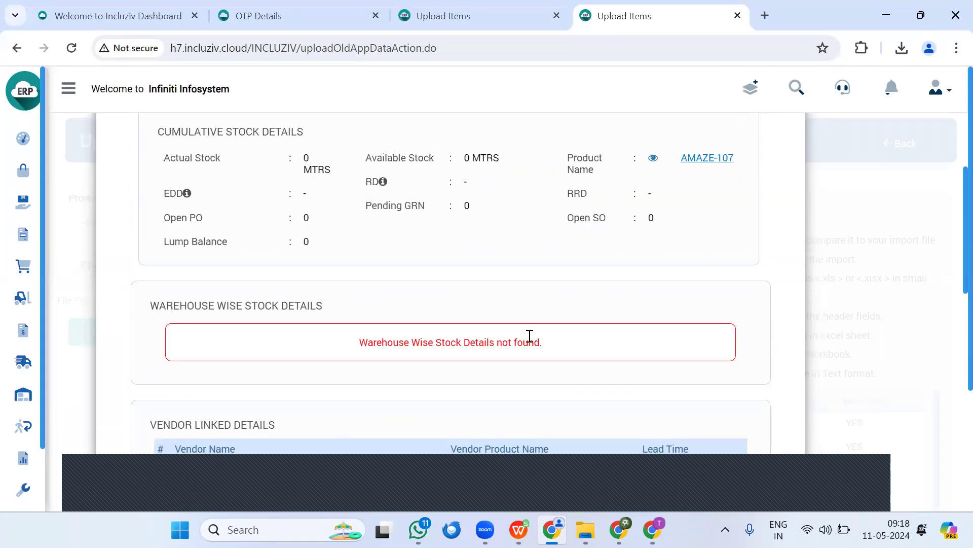
Open the item details of AMAZE-107 and check its vendor product details, including the purchase price, and its collection details
click(700, 161)
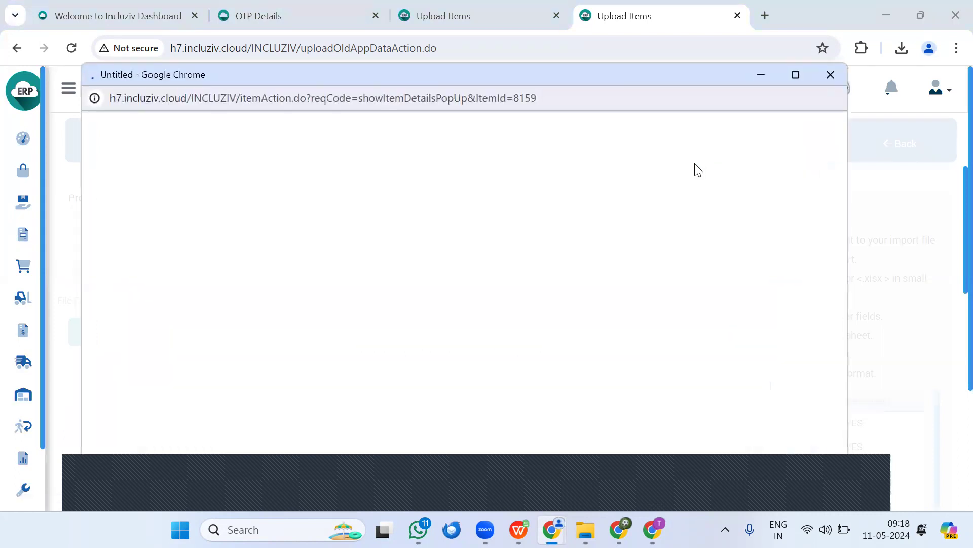
scroll(629, 293, down, 9)
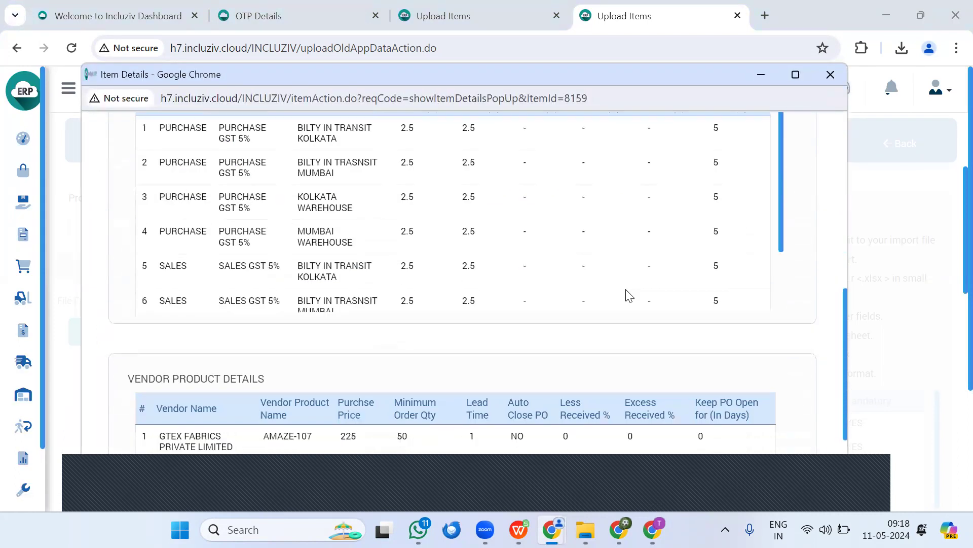
scroll(292, 346, down, 3)
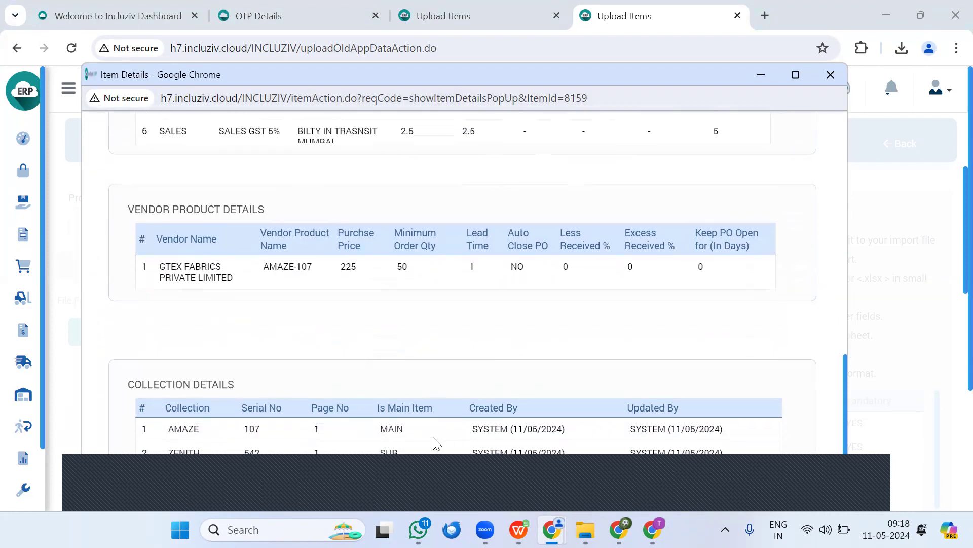
drag(340, 267, 402, 268)
After checking the item workbook, return to the ERP, open the HSN Code Master from the settings and list the HSN codes
key(alt+Tab)
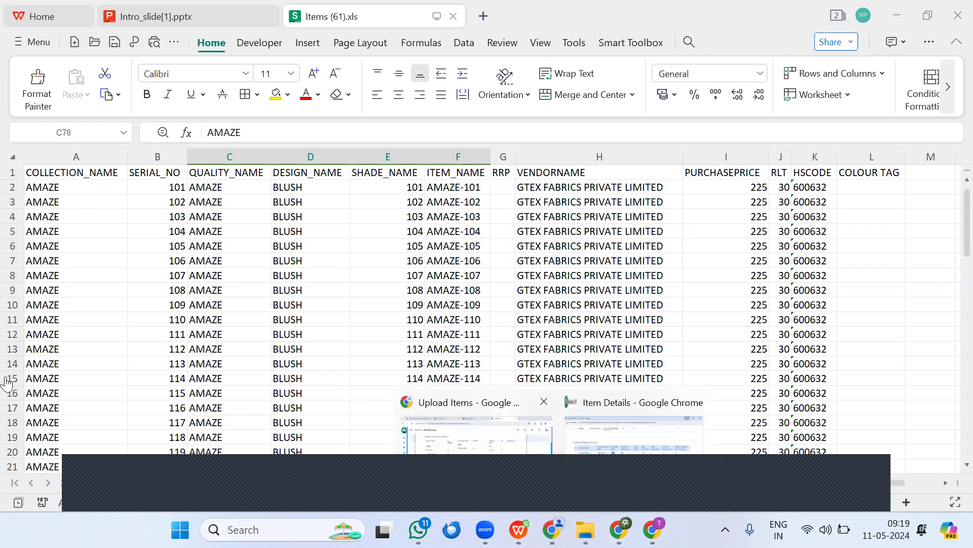
click(51, 449)
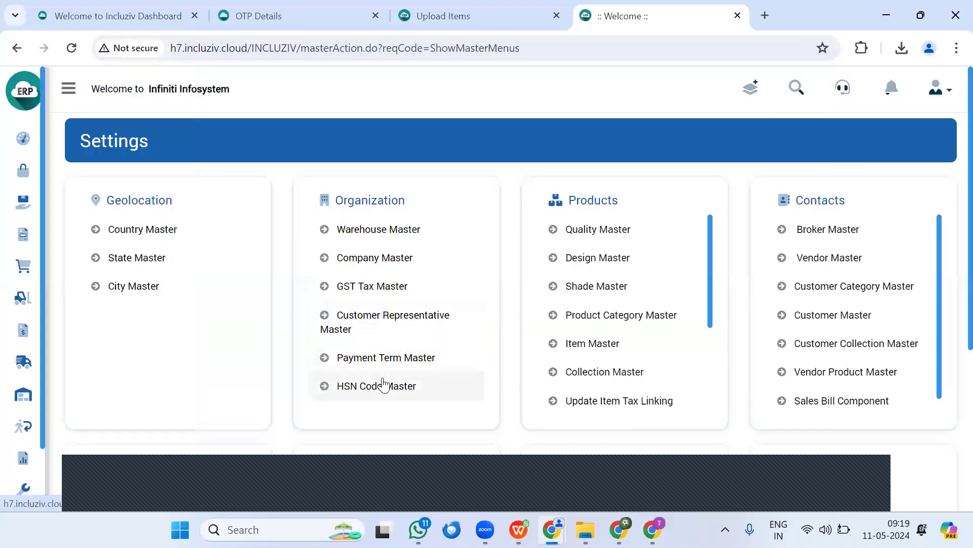
click(384, 385)
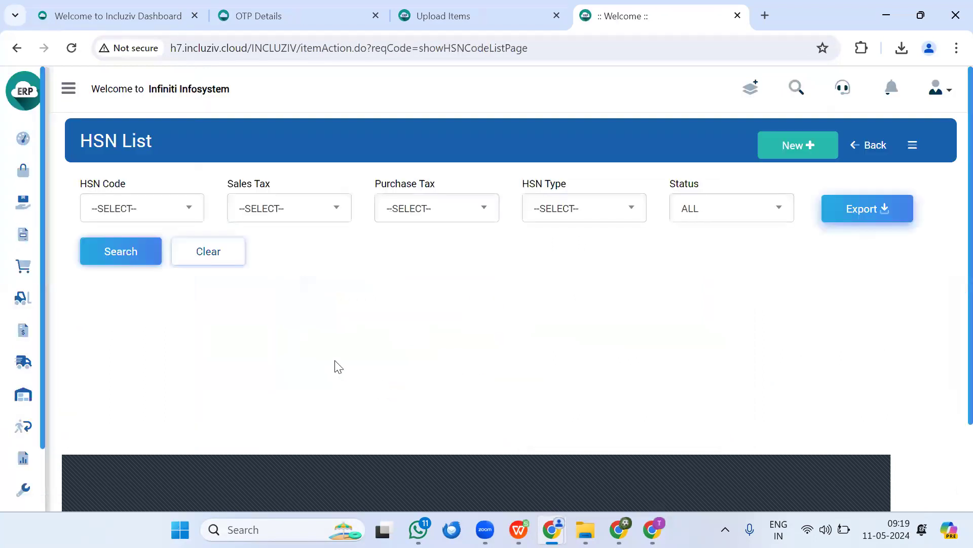
click(124, 253)
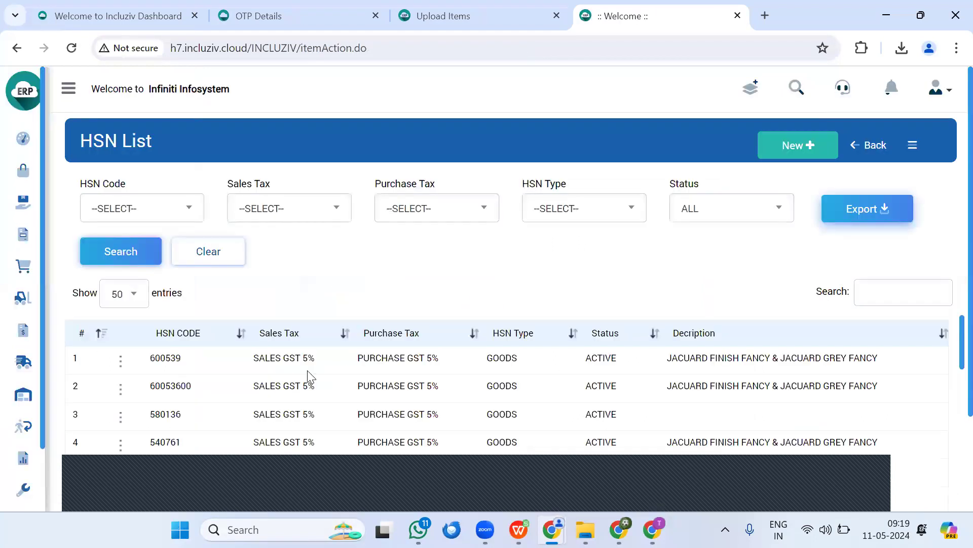
Start a new HSN code 5670 with sales tax SALES GST 5% and purchase tax PURCHASE GST 5%
click(784, 148)
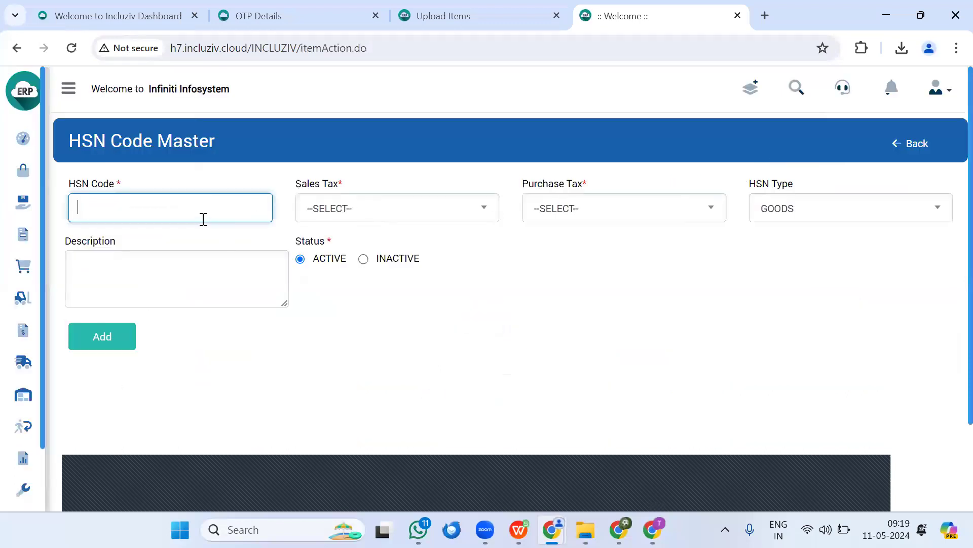
text(5670)
key(Tab)
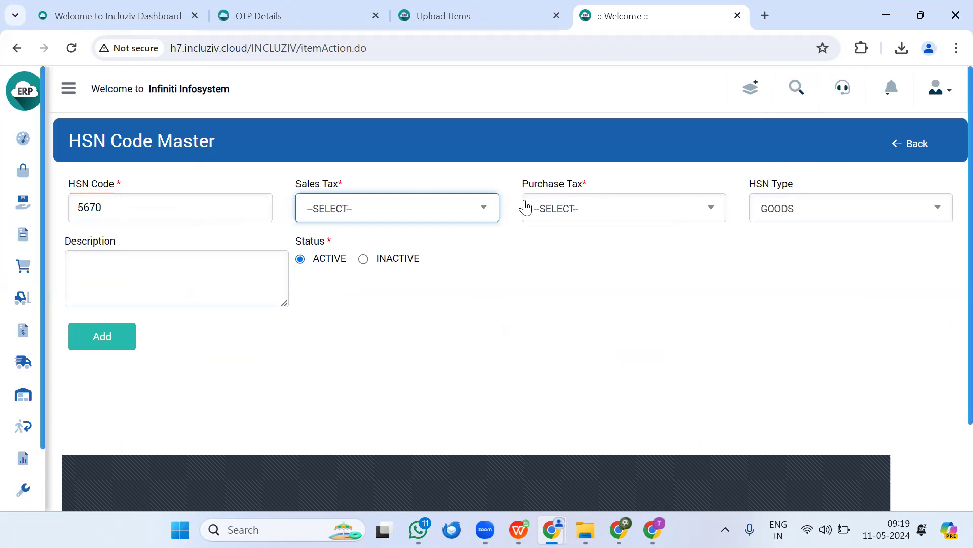
click(481, 212)
click(413, 356)
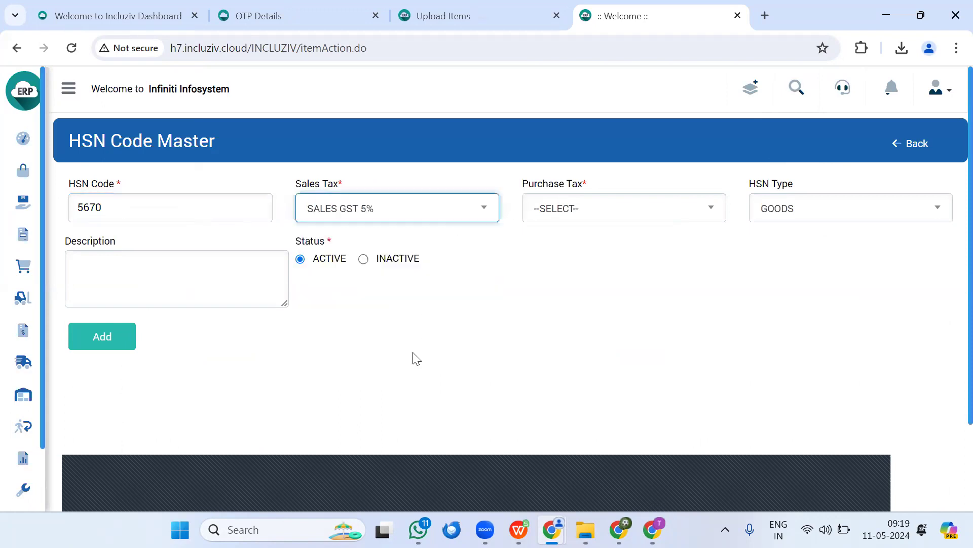
click(562, 213)
click(587, 359)
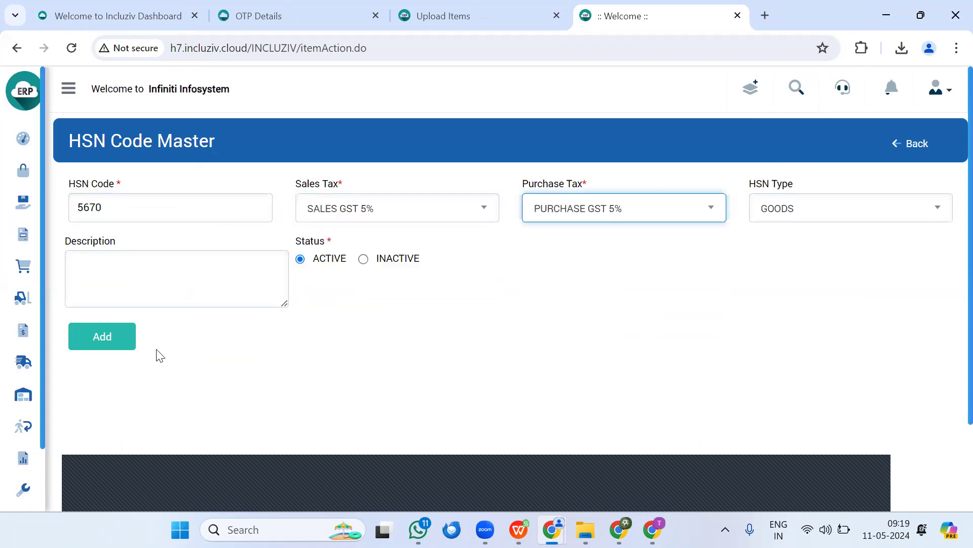